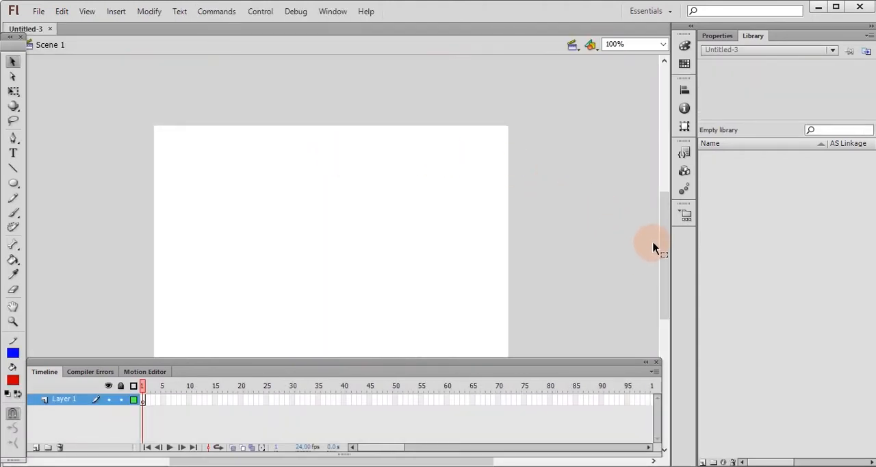
Try a bright green and a pale mint green as the stage colour, and set it back to white.
drag(662, 209, 662, 228)
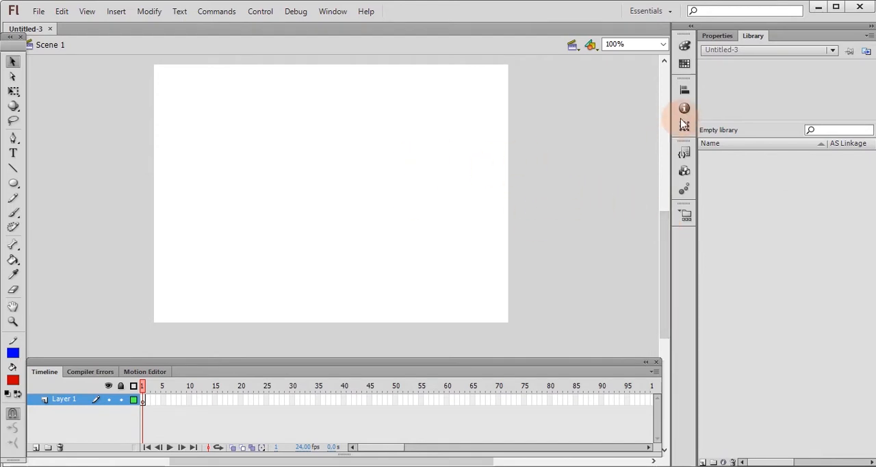
click(718, 36)
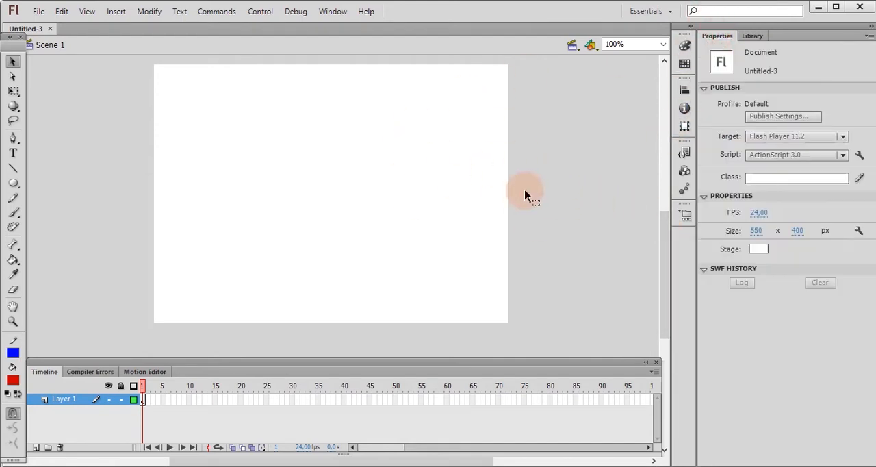
click(759, 249)
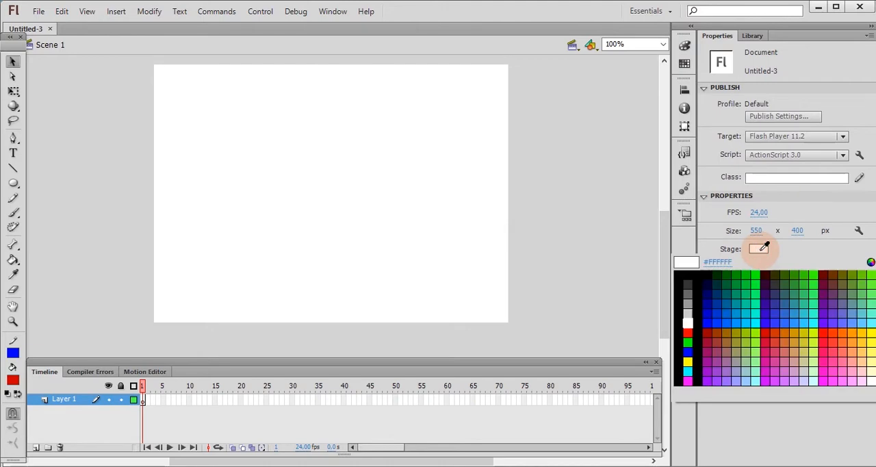
click(758, 296)
click(759, 249)
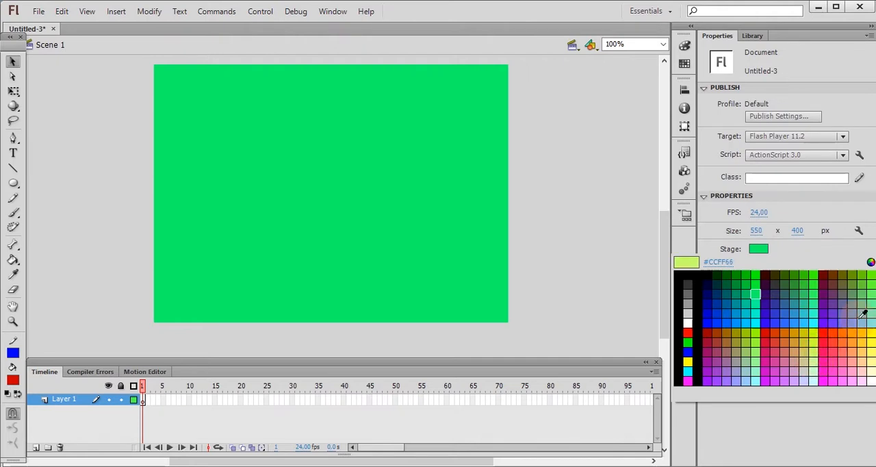
click(759, 373)
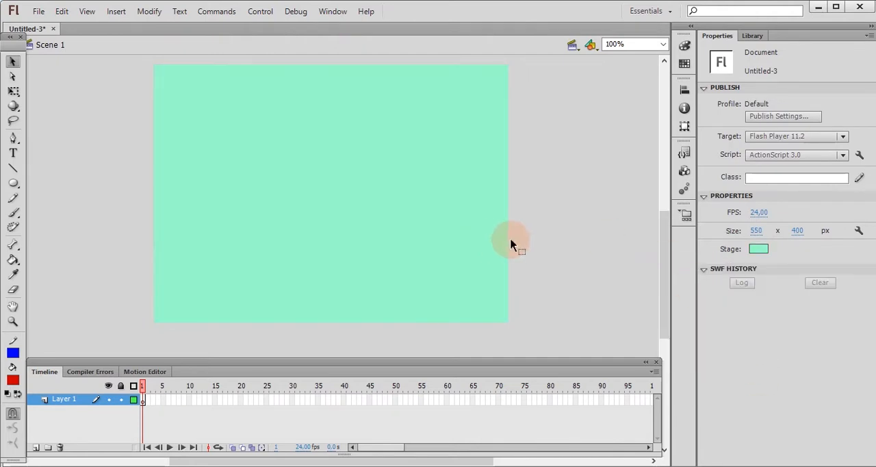
click(761, 250)
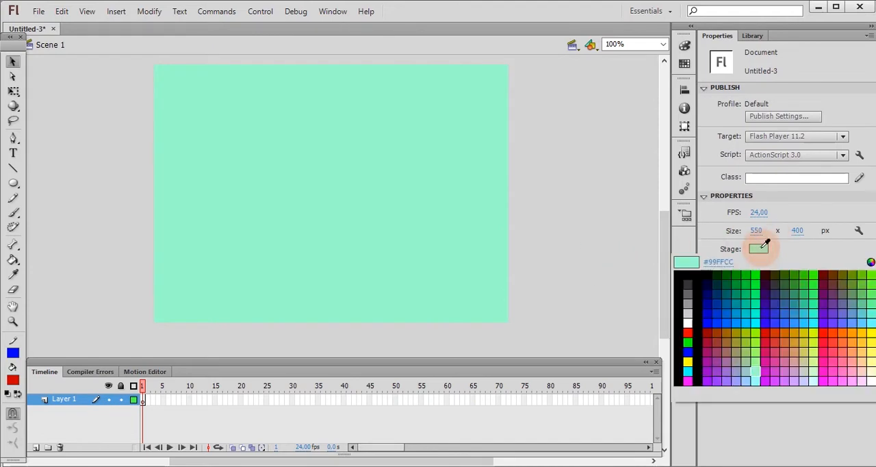
click(688, 323)
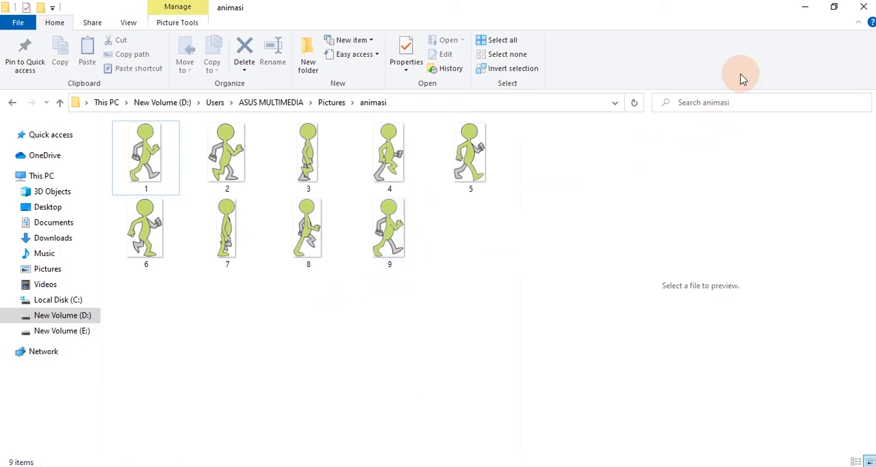
Minimise the animasi folder window and select frame 1 of Layer 1 in the Flash document.
click(806, 9)
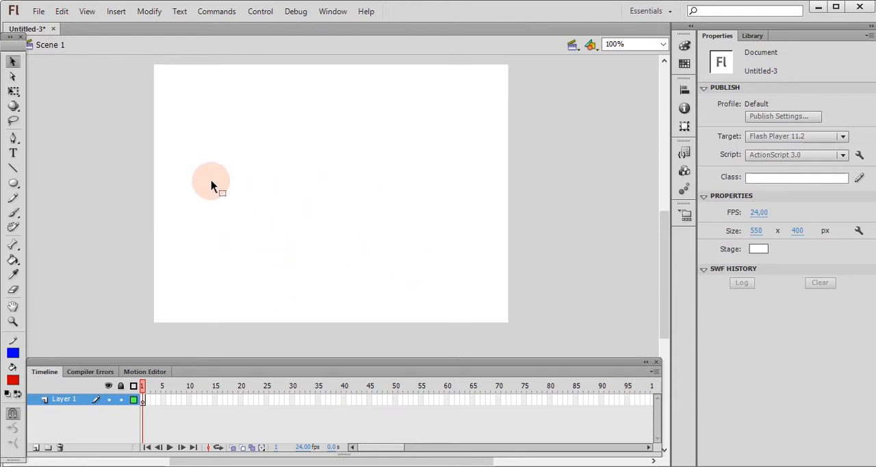
click(143, 401)
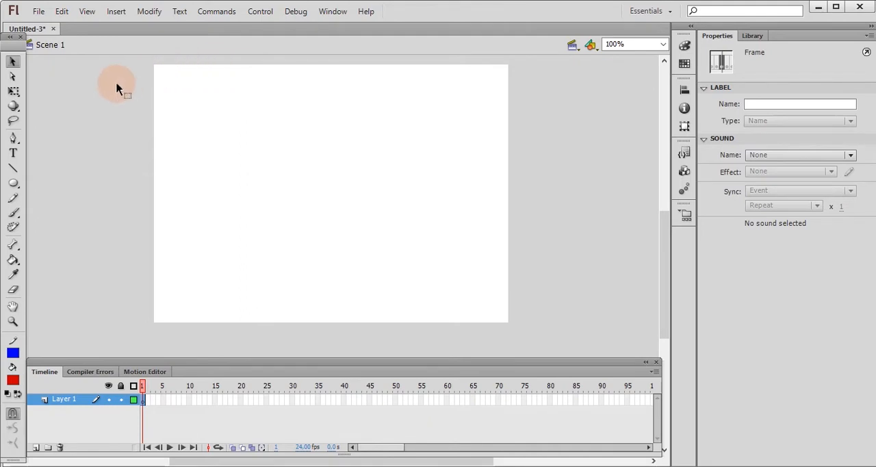
click(39, 11)
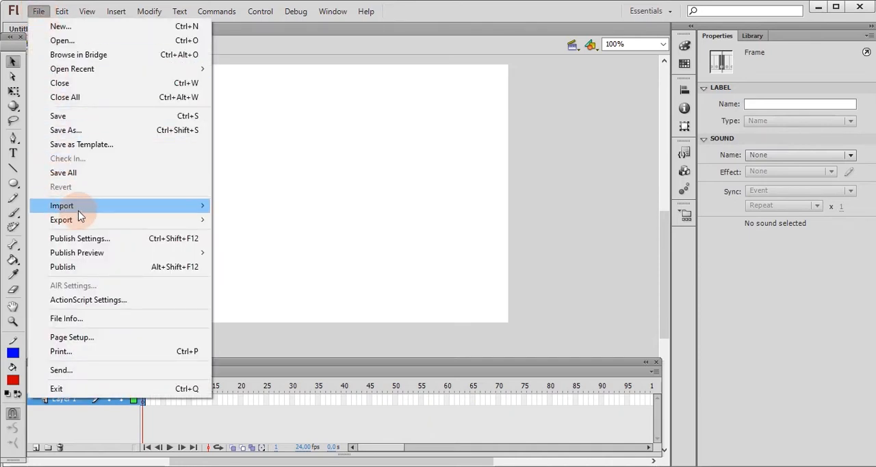
mouse_move(78, 208)
mouse_move(118, 212)
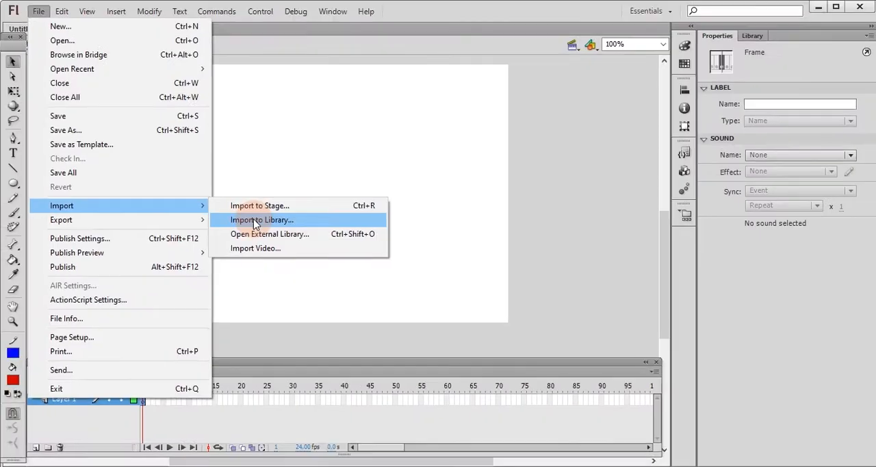
click(437, 189)
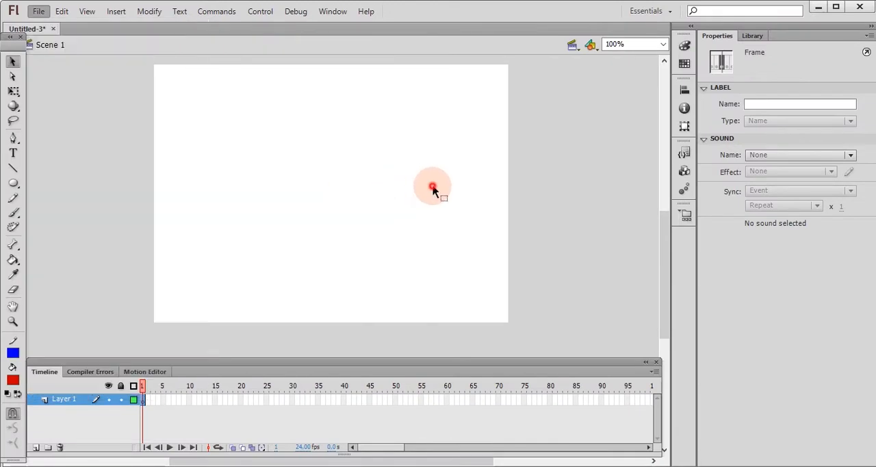
click(754, 36)
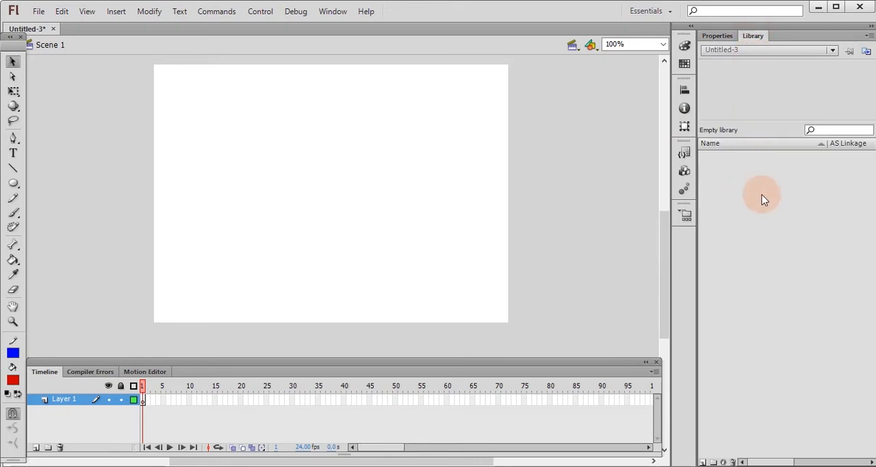
click(725, 37)
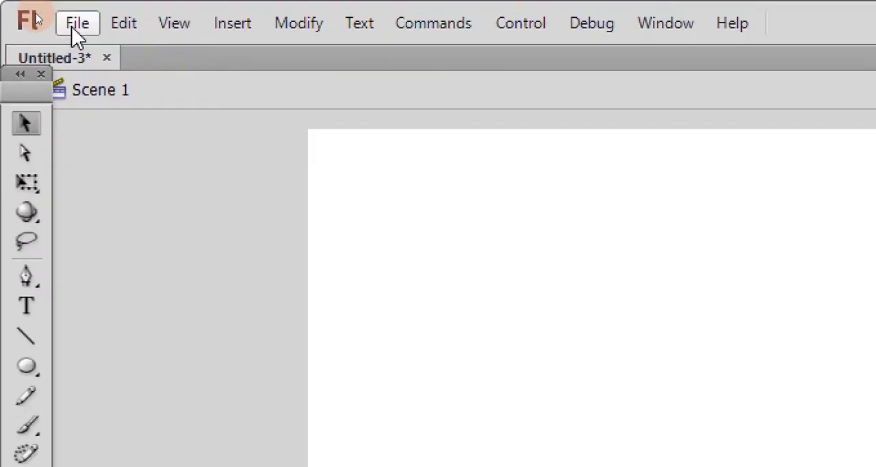
Start an import to the library and browse to Users > ASUS MULTIMEDIA > Pictures > animasi on drive D.
click(72, 27)
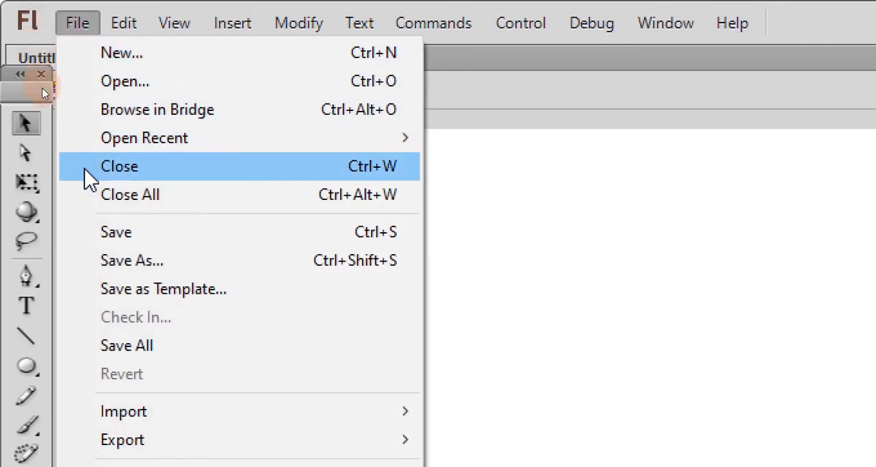
mouse_move(171, 412)
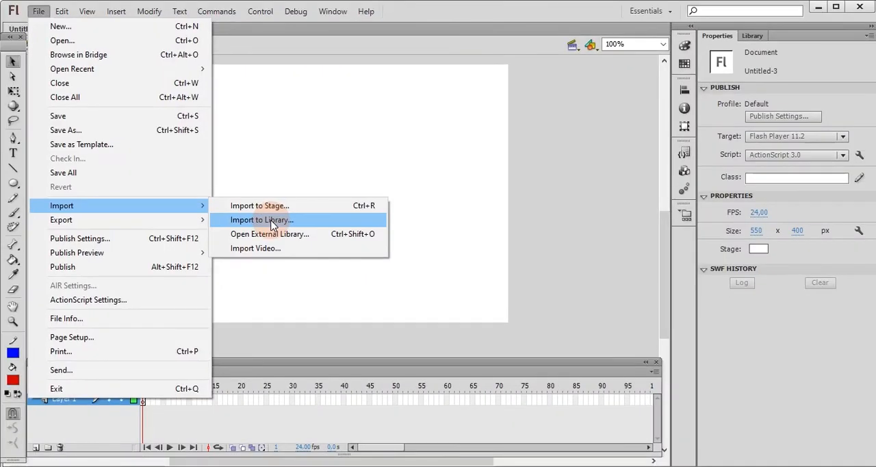
click(273, 222)
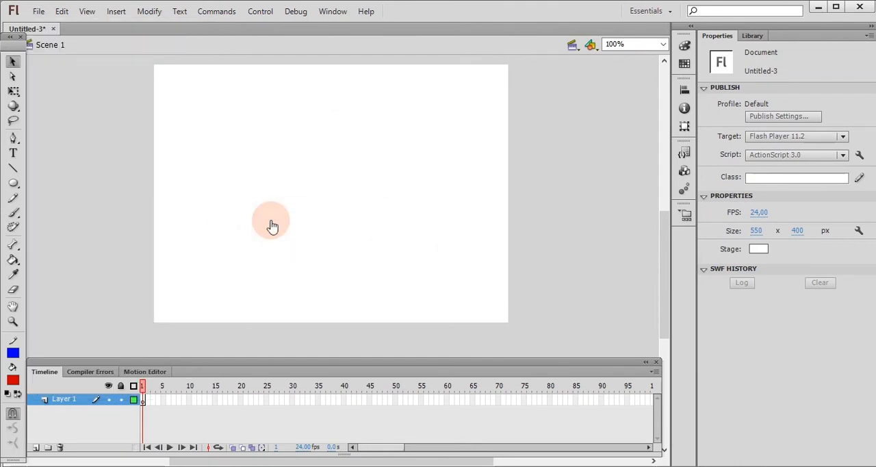
drag(411, 90, 320, 89)
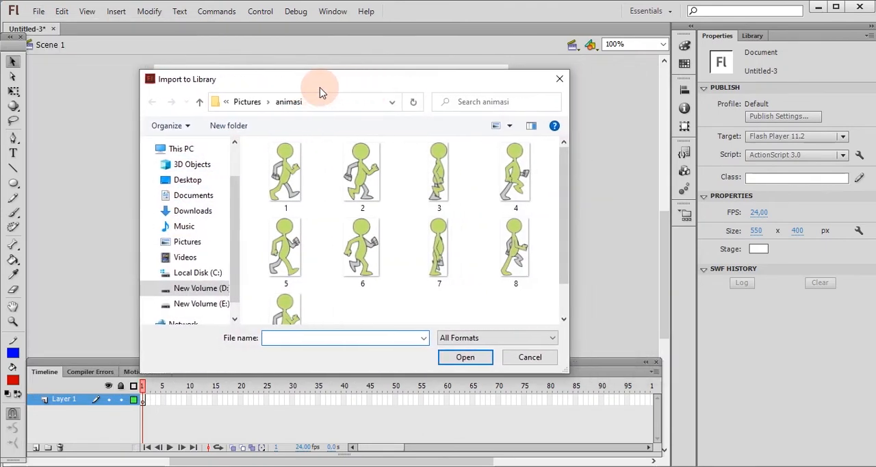
click(220, 288)
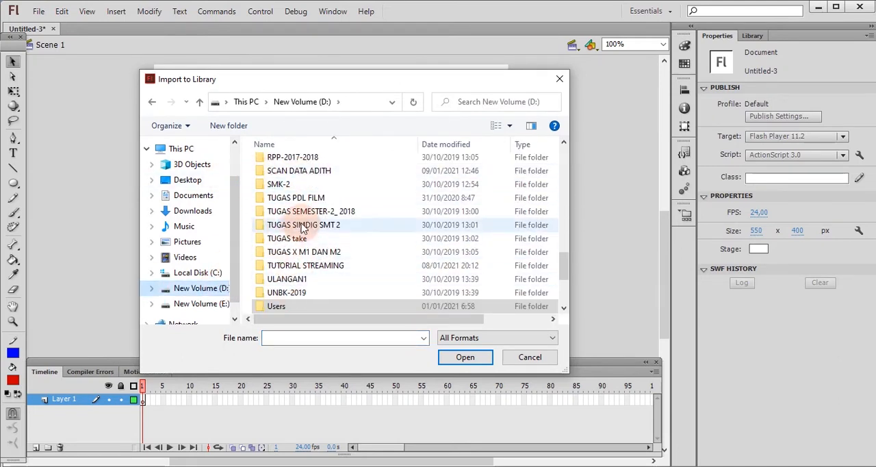
double_click(277, 306)
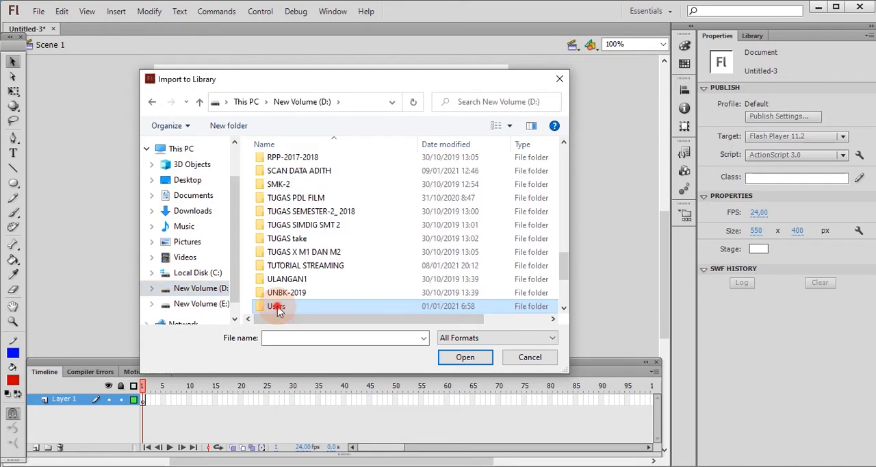
click(313, 168)
double_click(313, 167)
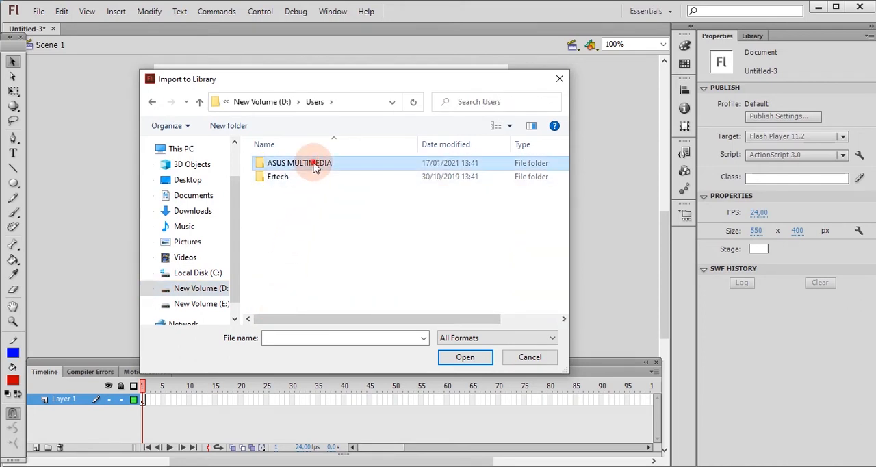
double_click(286, 208)
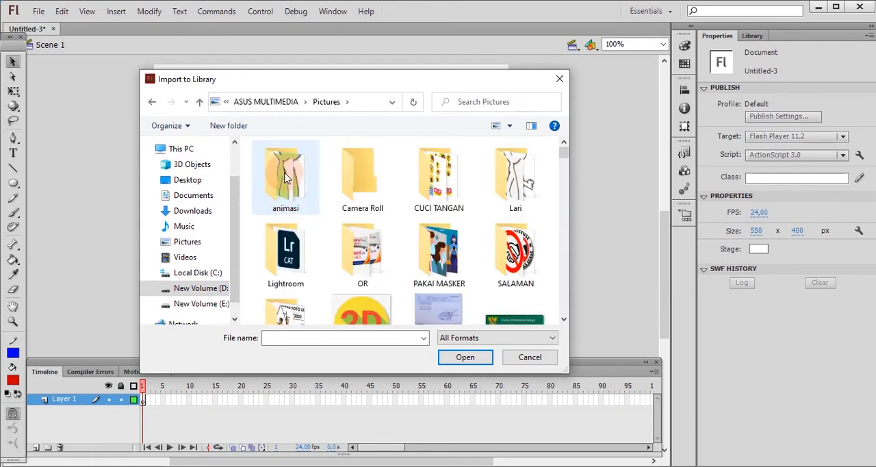
double_click(286, 177)
click(286, 275)
click(295, 187)
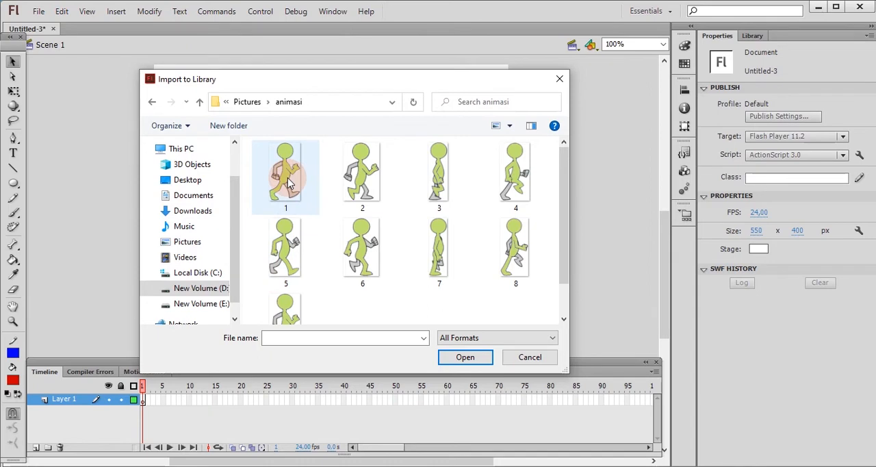
Import image 1 from the animasi folder into the library and preview 1.png there.
click(287, 178)
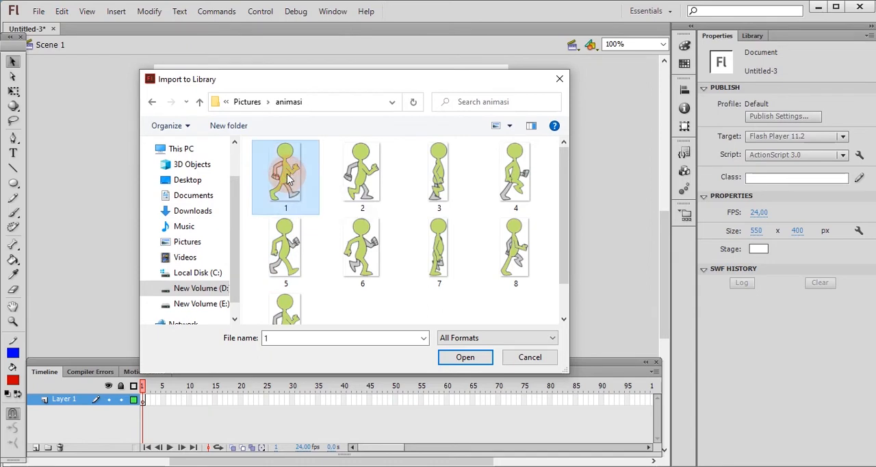
click(466, 357)
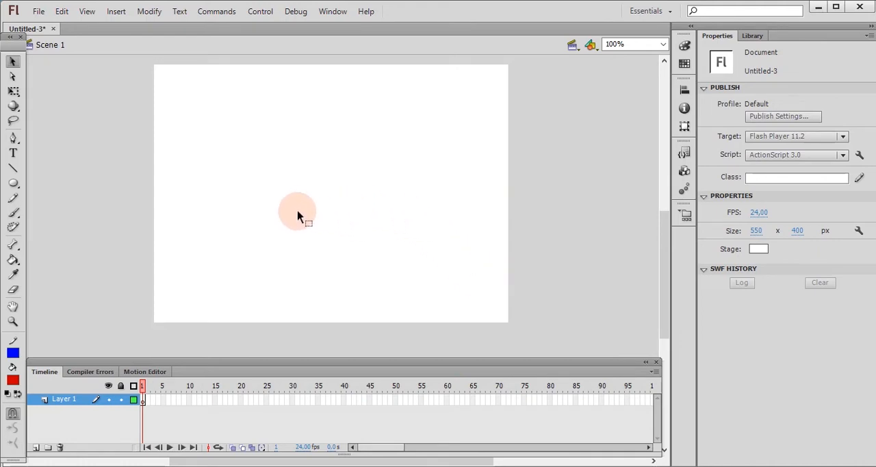
click(758, 34)
click(736, 156)
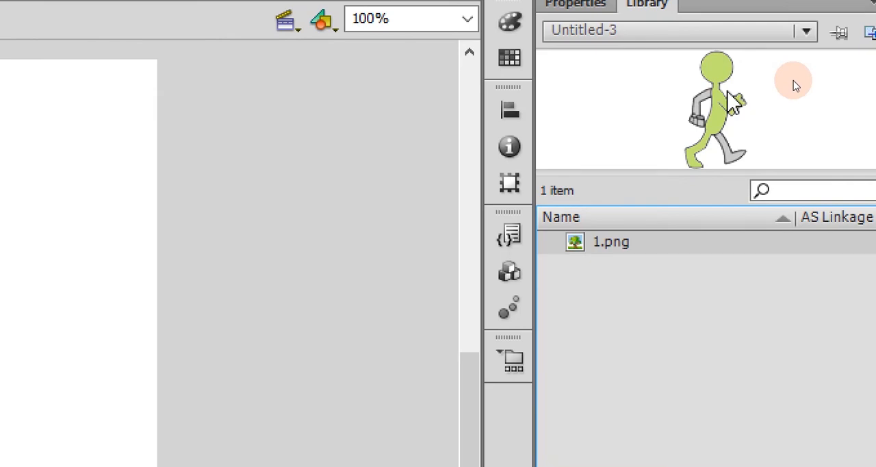
mouse_move(742, 65)
mouse_down()
mouse_move(668, 123)
mouse_move(736, 154)
mouse_move(752, 95)
mouse_move(743, 66)
mouse_up()
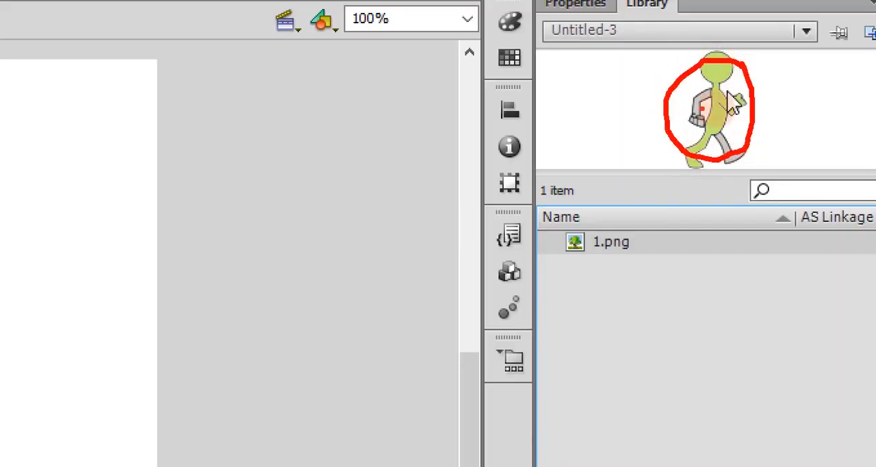
mouse_move(638, 230)
mouse_down()
mouse_move(589, 223)
mouse_move(555, 242)
mouse_move(631, 268)
mouse_move(641, 233)
mouse_move(627, 217)
mouse_up()
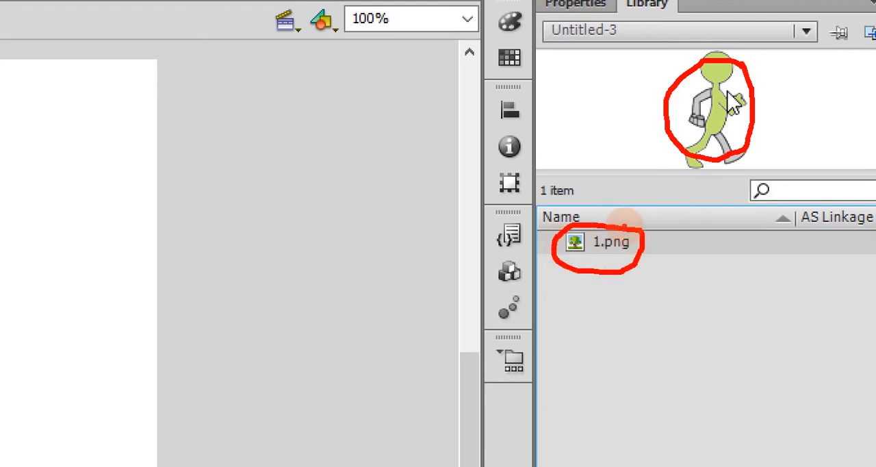
key(Escape)
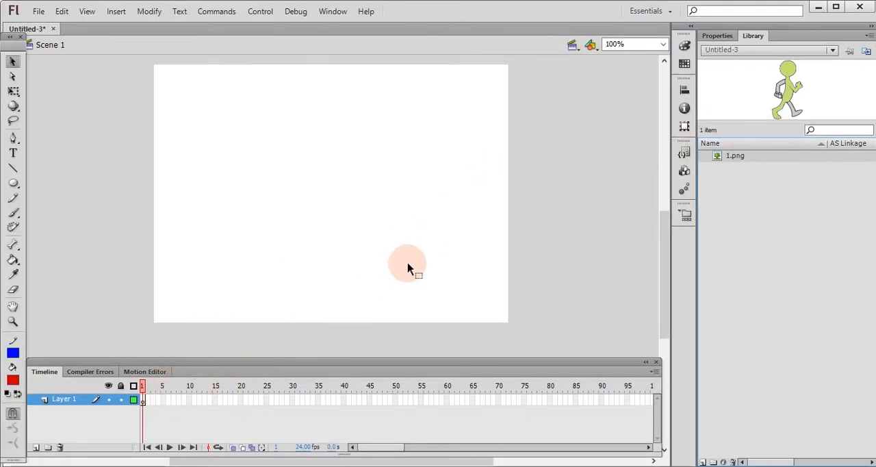
Import image 2 from the animasi folder into the library.
click(39, 14)
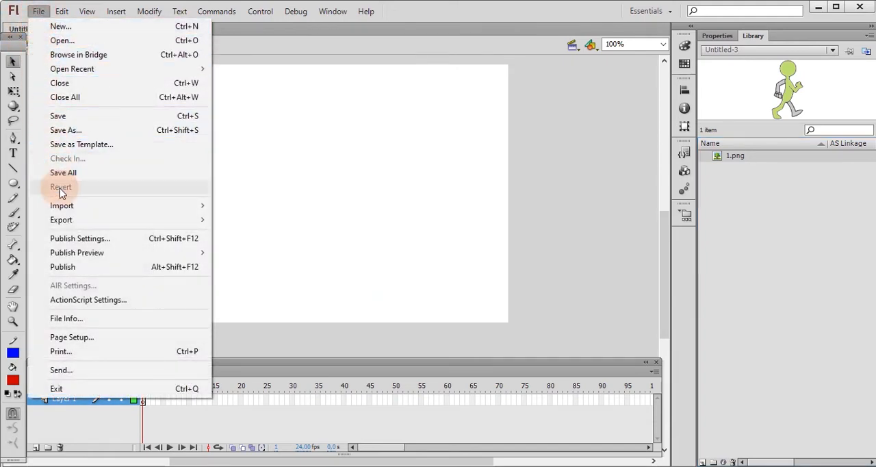
mouse_move(65, 213)
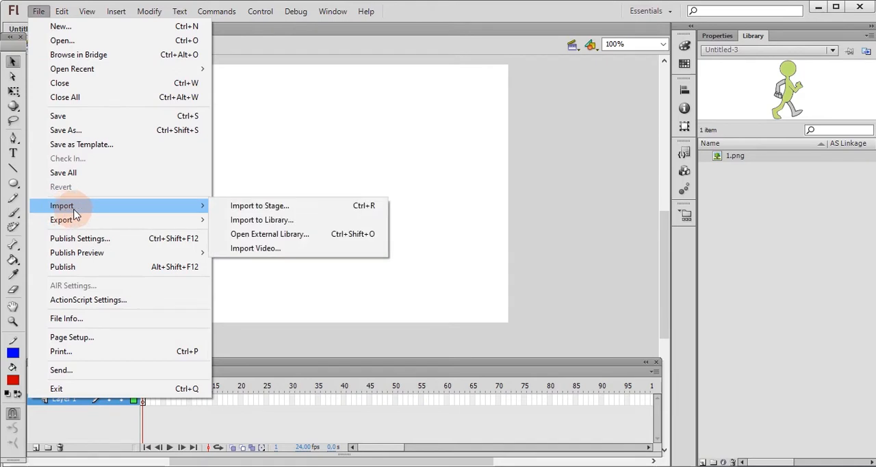
click(234, 220)
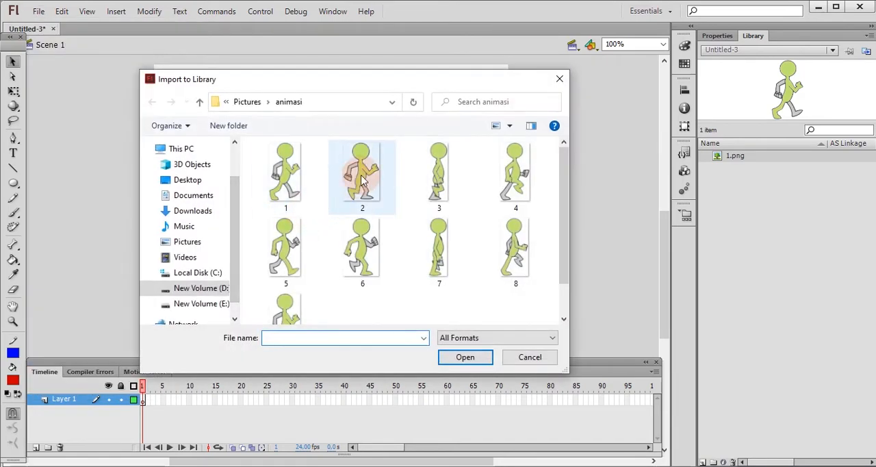
click(362, 179)
click(465, 357)
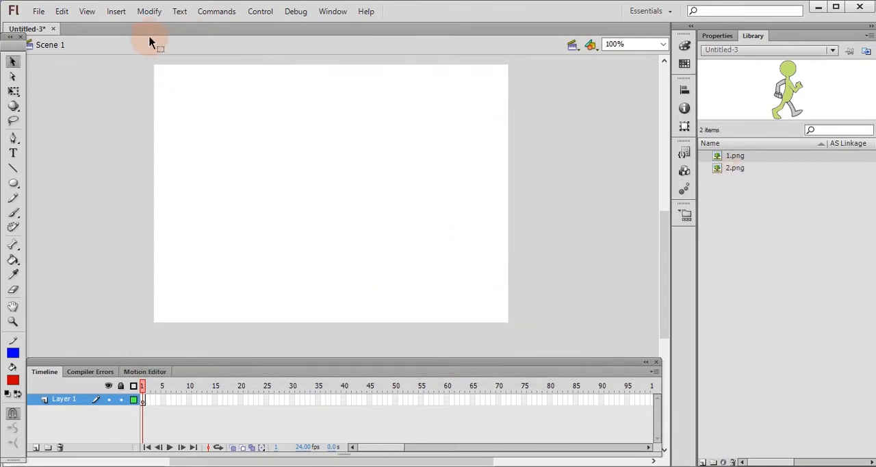
Import image 3 from the animasi folder into the library.
click(37, 14)
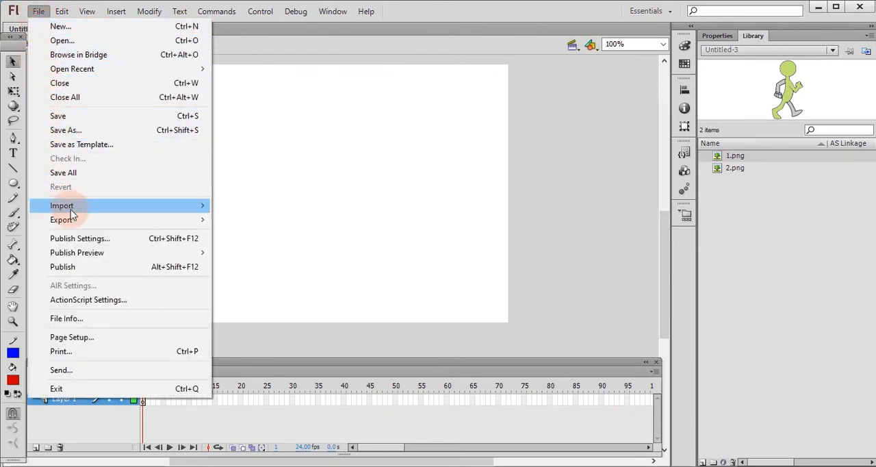
mouse_move(76, 211)
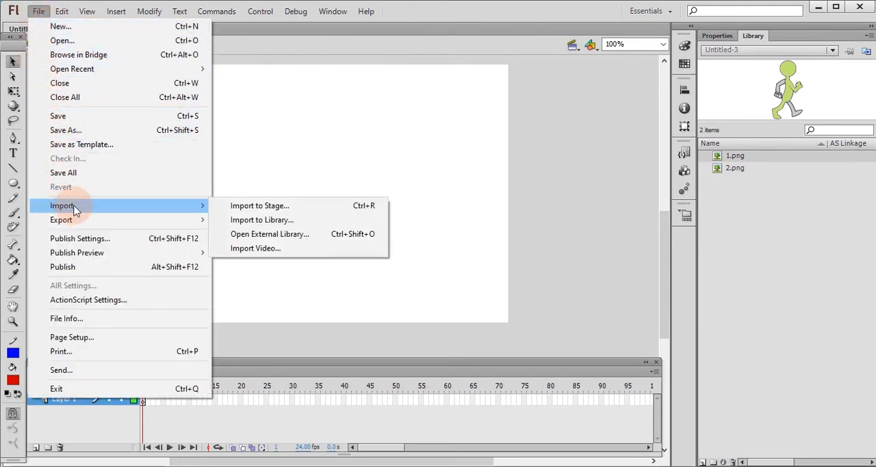
click(269, 221)
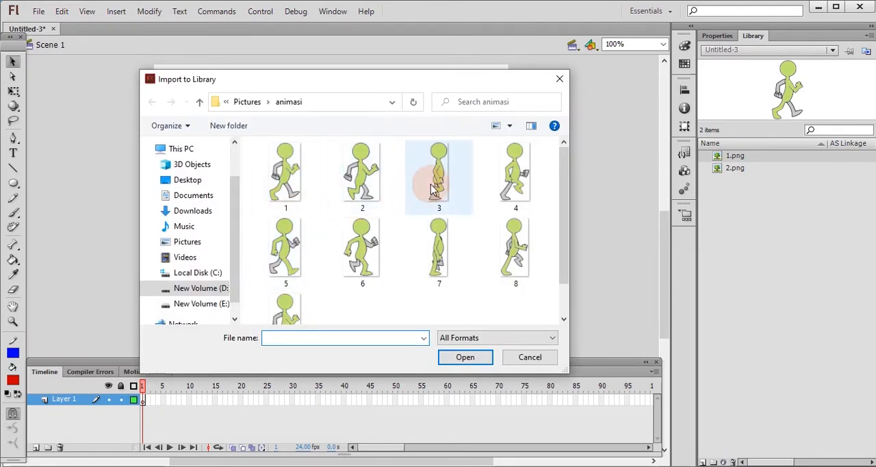
click(436, 189)
click(468, 359)
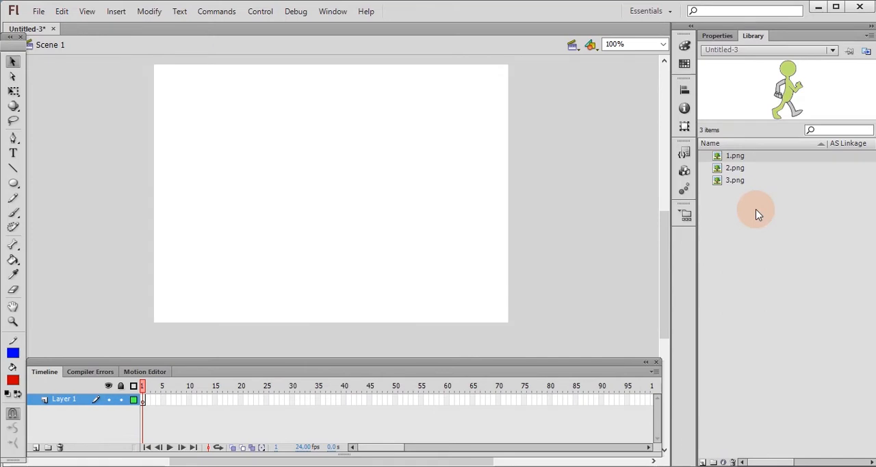
Import image 4 from the animasi folder into the library.
click(41, 12)
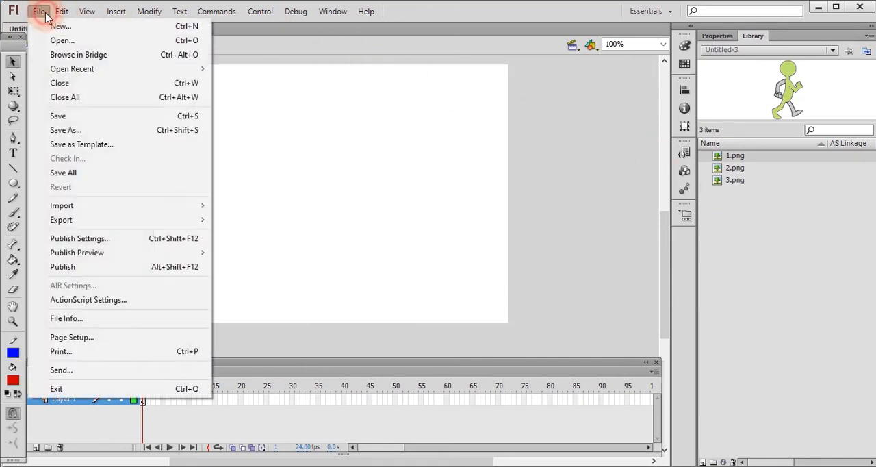
mouse_move(108, 206)
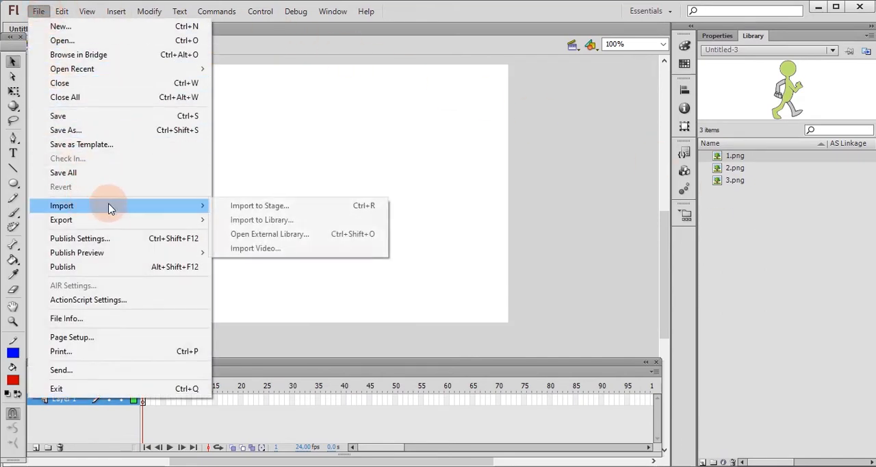
click(263, 225)
click(506, 188)
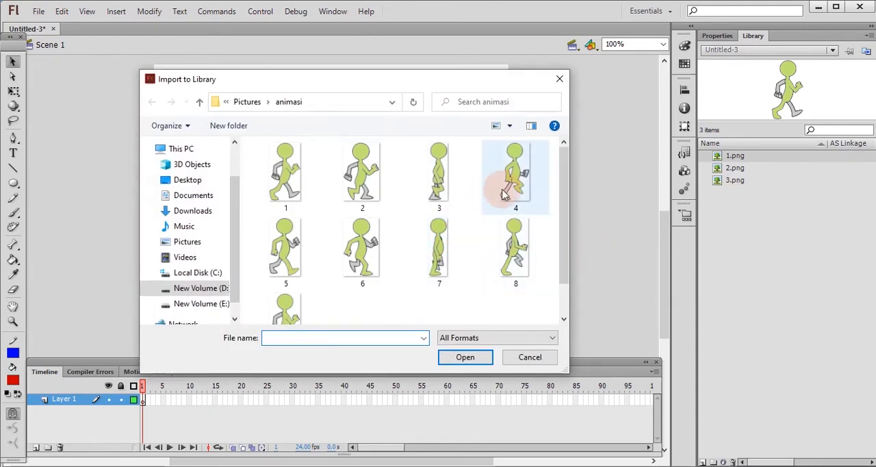
click(472, 357)
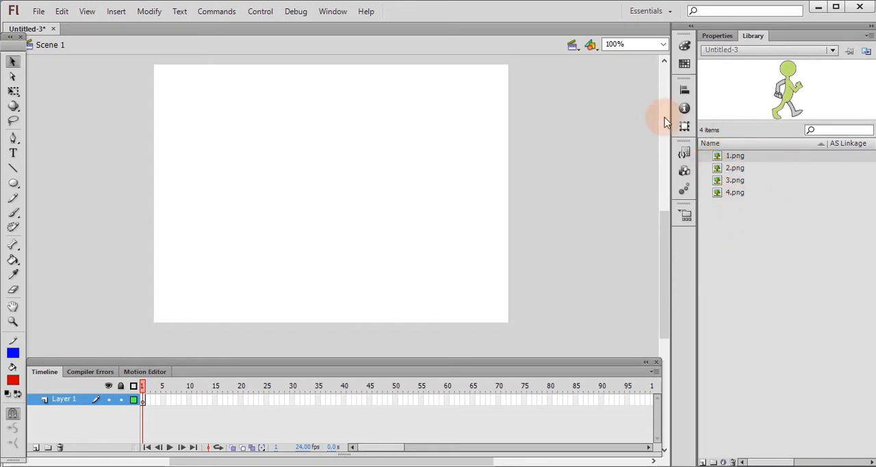
Start another import to the library from the animasi folder.
click(39, 12)
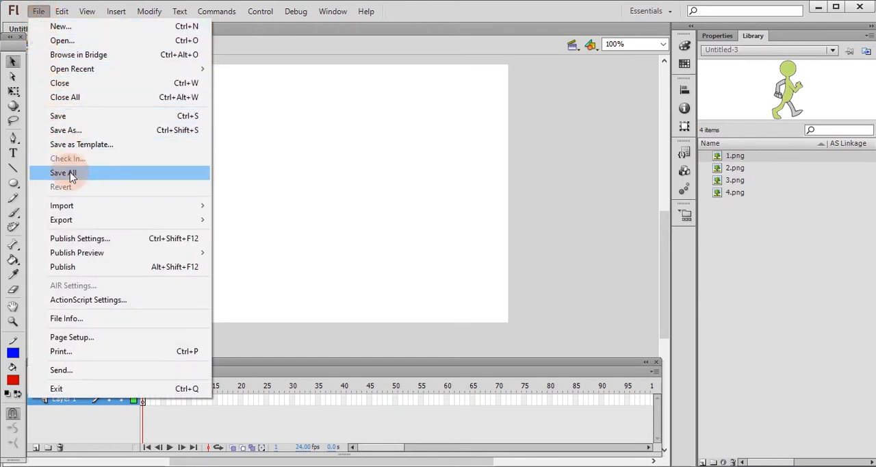
mouse_move(133, 208)
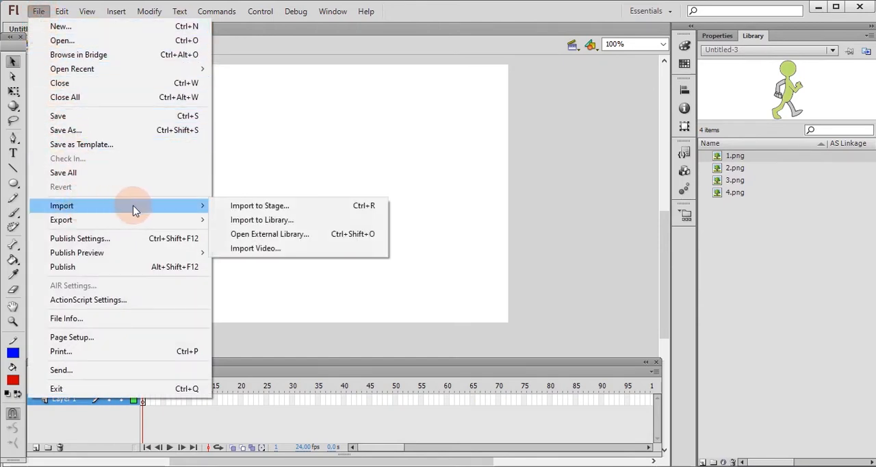
click(248, 220)
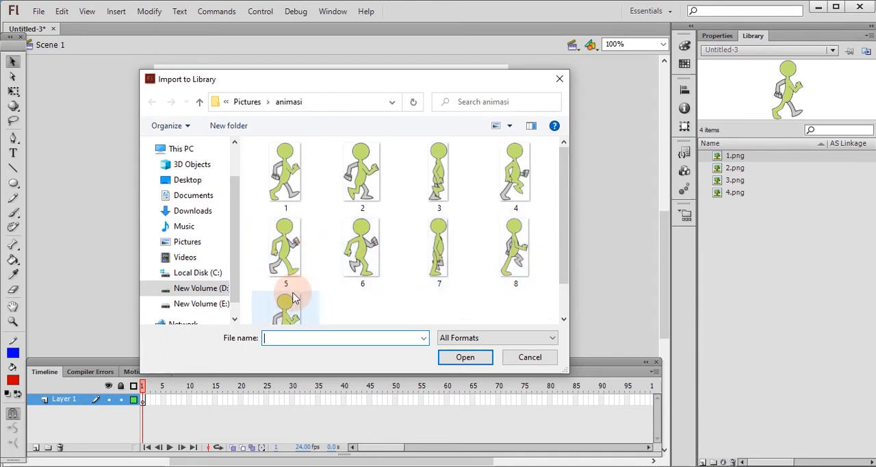
click(286, 242)
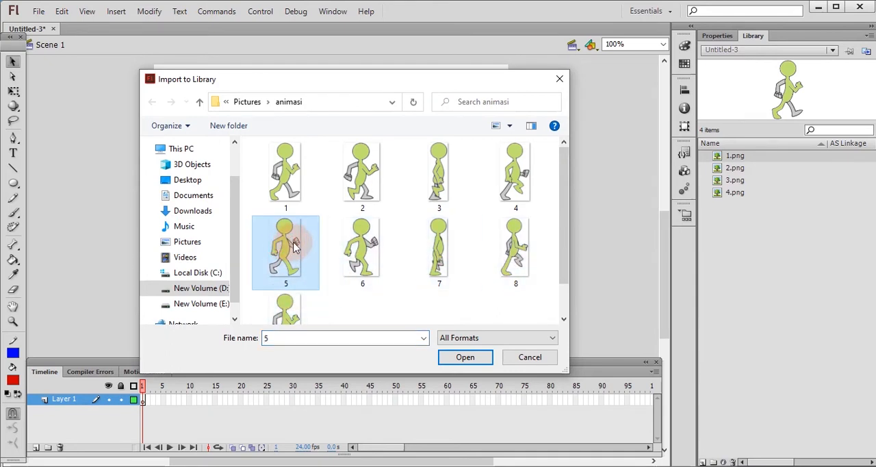
ctrl+click(367, 253)
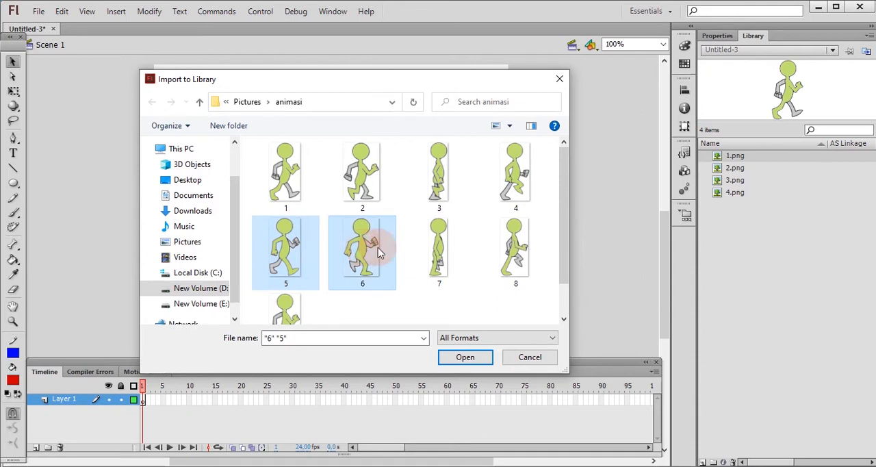
ctrl+click(444, 256)
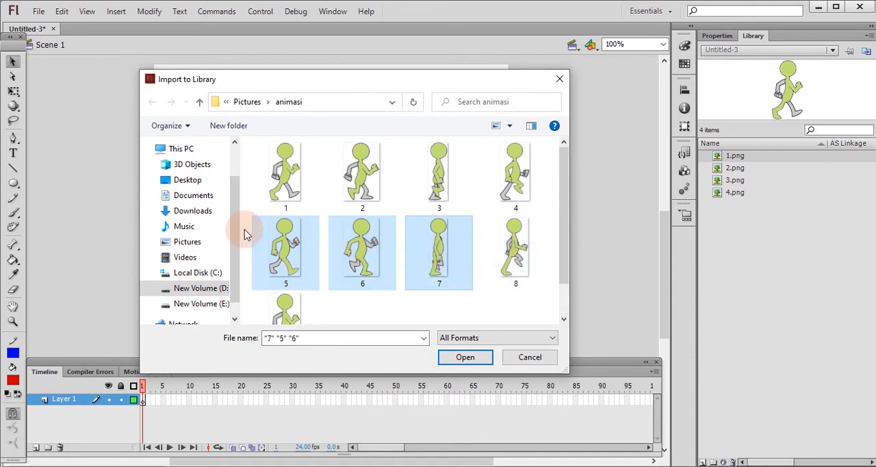
shift+click(273, 255)
click(274, 254)
click(352, 247)
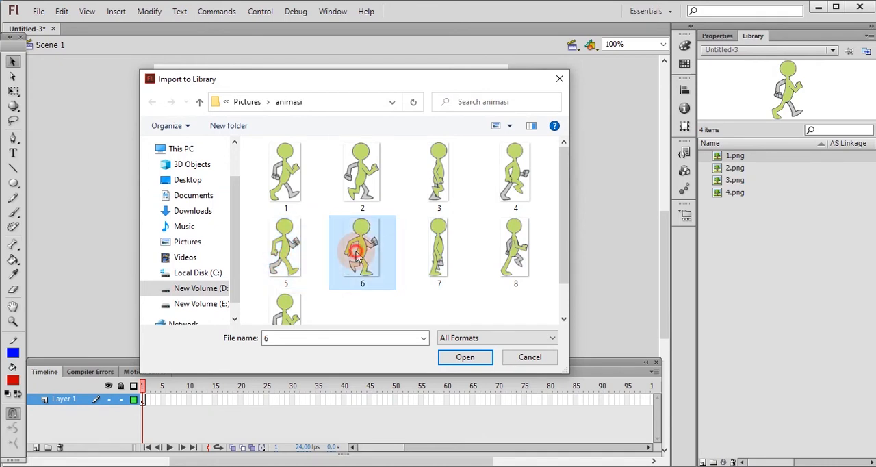
click(451, 261)
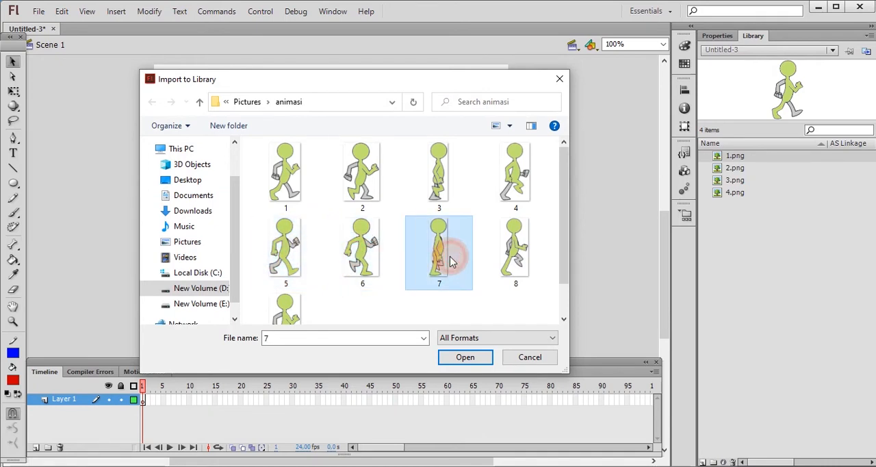
click(505, 257)
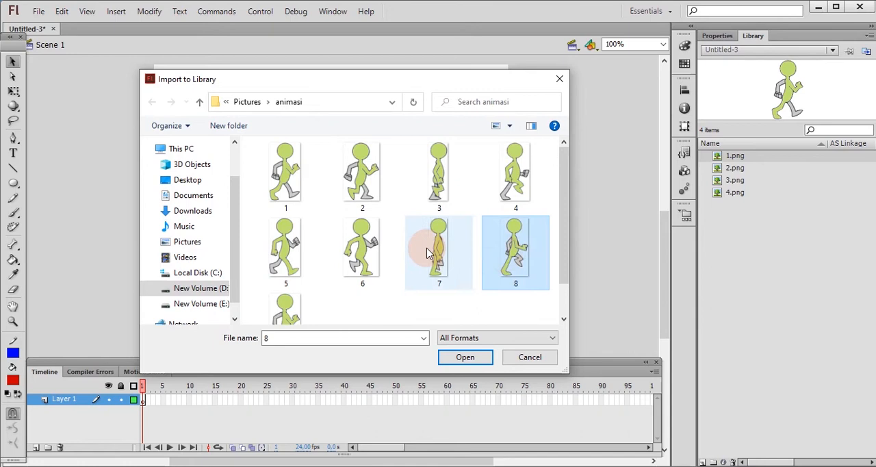
Select images 5, 6, 7, 8 and 9 together and import them into the library.
click(279, 248)
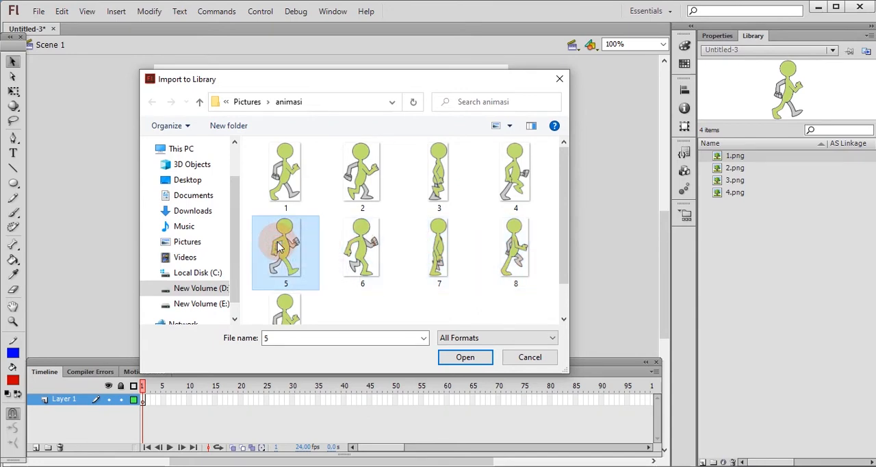
ctrl+click(359, 248)
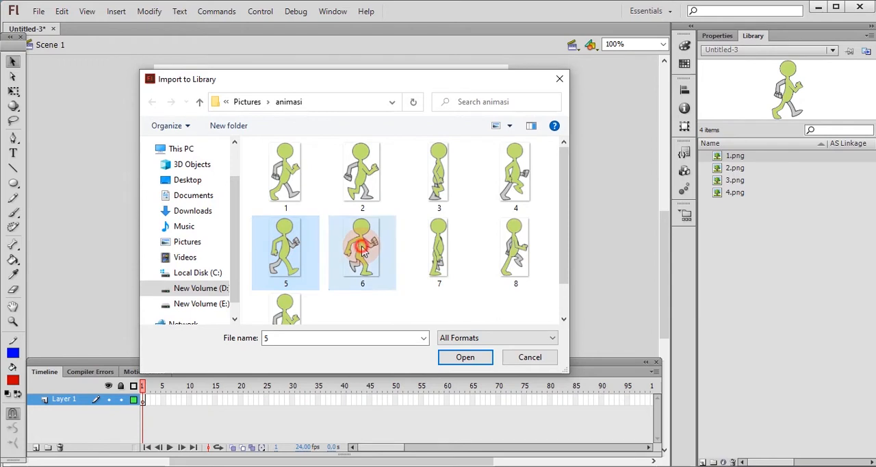
ctrl+click(442, 256)
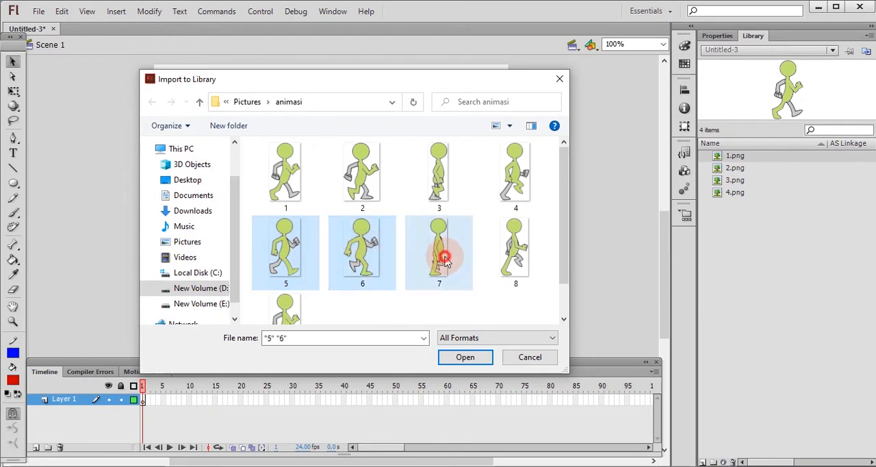
ctrl+click(519, 259)
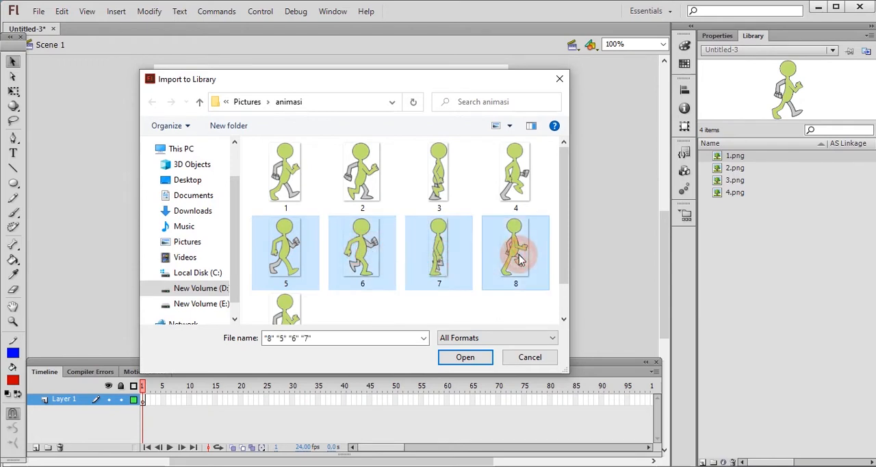
ctrl+click(295, 309)
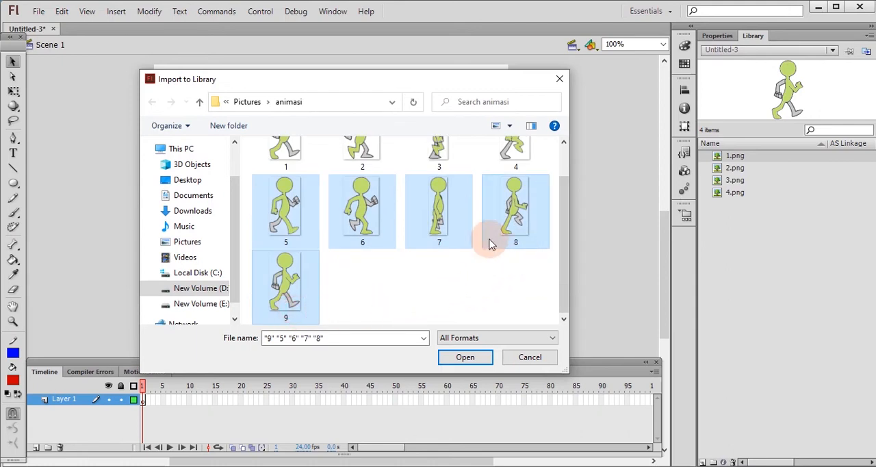
click(466, 358)
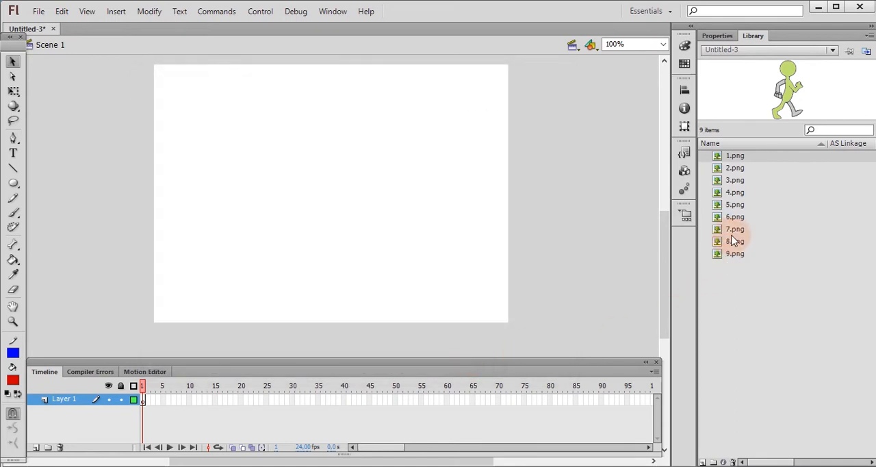
Preview the imported walking poses in the library, from 1.png through 5.png and also 8.png.
click(737, 161)
click(736, 169)
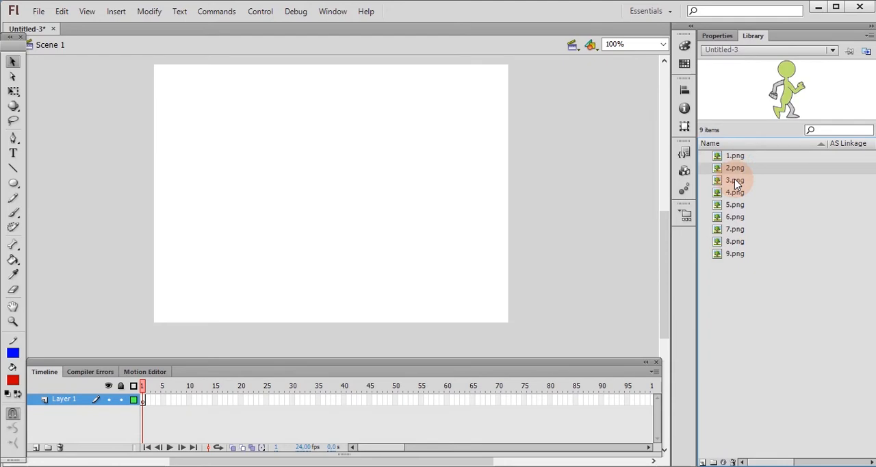
click(735, 181)
click(735, 192)
click(736, 205)
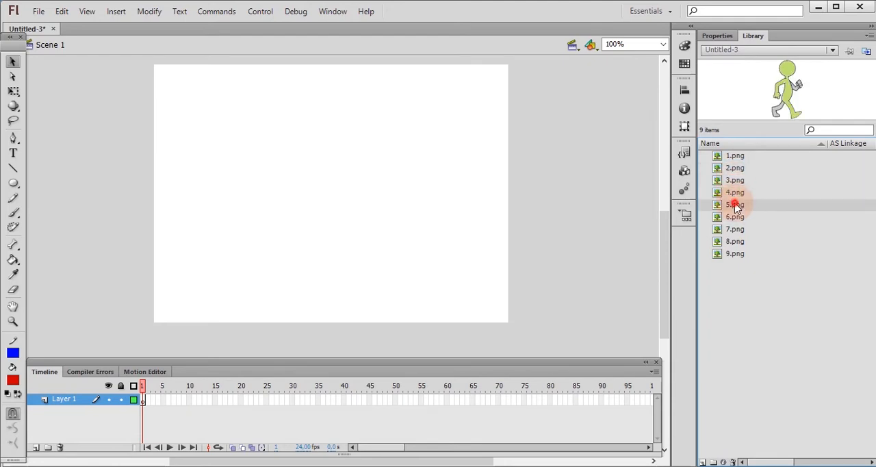
click(738, 246)
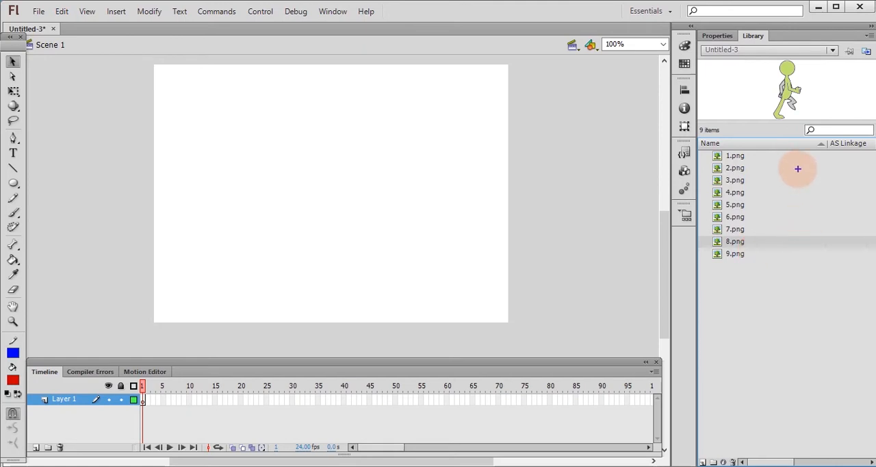
mouse_move(756, 145)
mouse_down()
mouse_move(730, 145)
mouse_move(705, 168)
mouse_move(710, 252)
mouse_move(733, 254)
mouse_move(751, 210)
mouse_move(746, 144)
mouse_up()
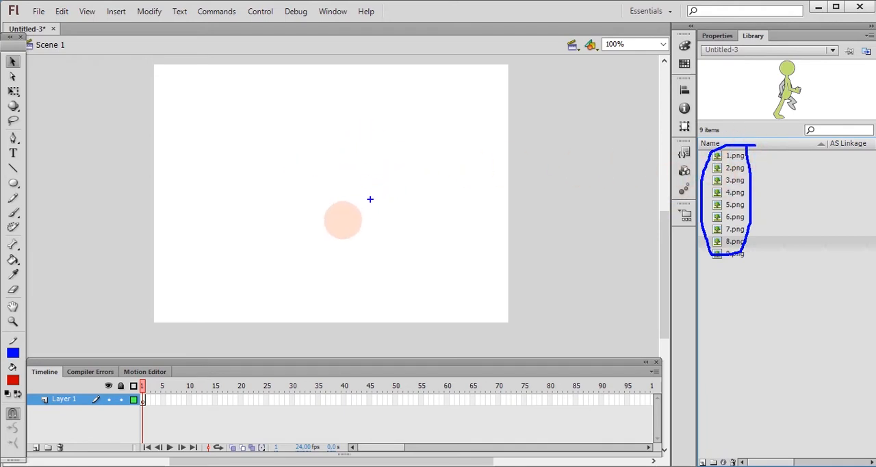
mouse_move(151, 395)
mouse_down()
mouse_move(132, 418)
mouse_move(154, 397)
mouse_up()
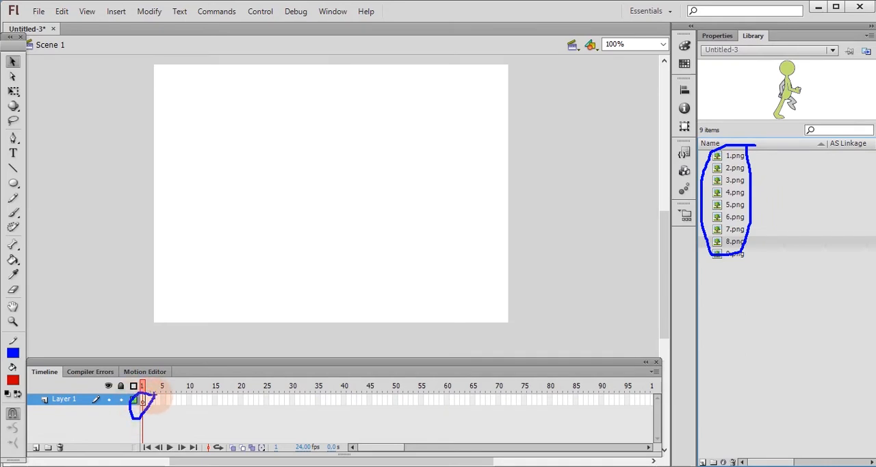
key(Escape)
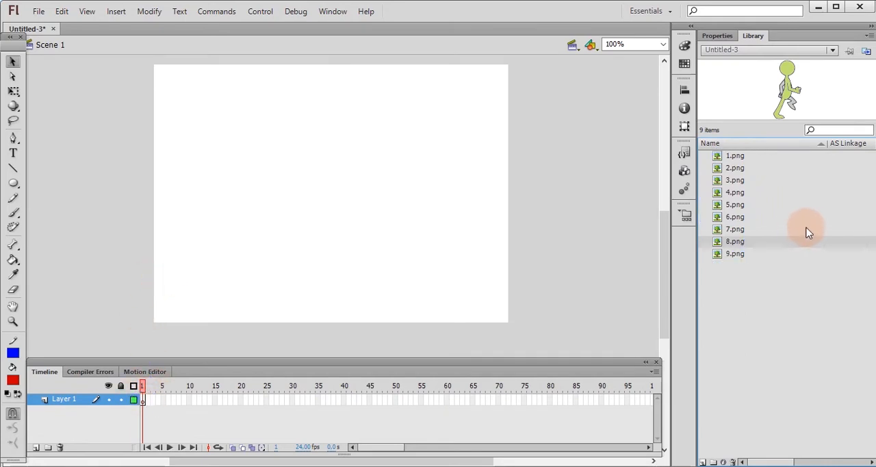
Place 1.png from the library near the centre of the stage in frame 1 of Layer 1.
click(143, 400)
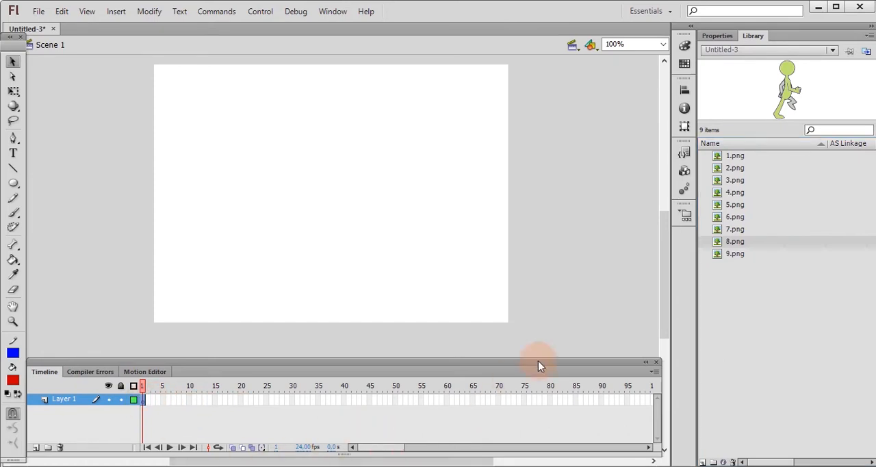
click(737, 158)
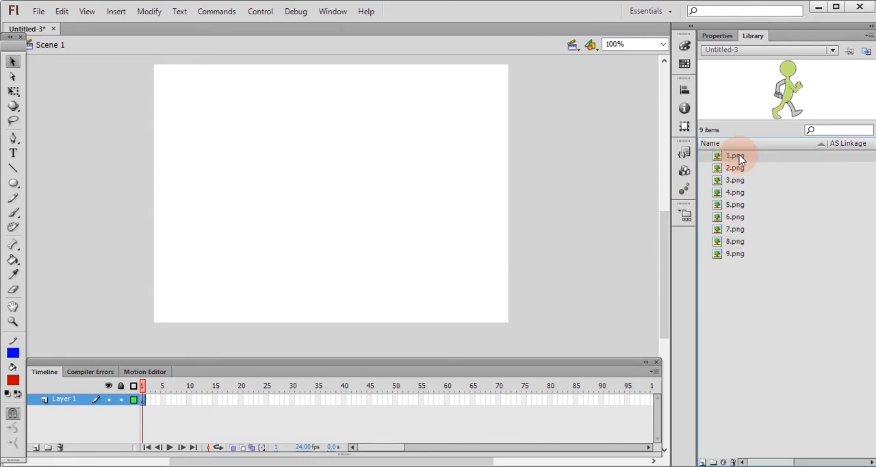
drag(741, 160, 333, 186)
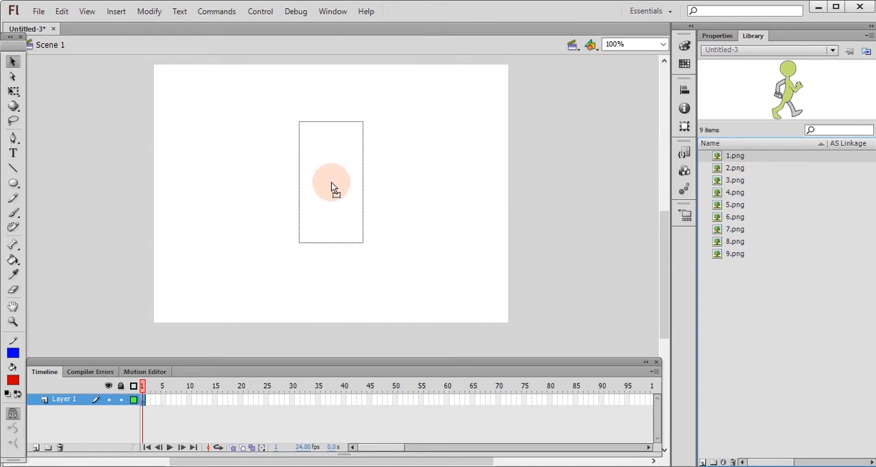
drag(332, 183, 333, 186)
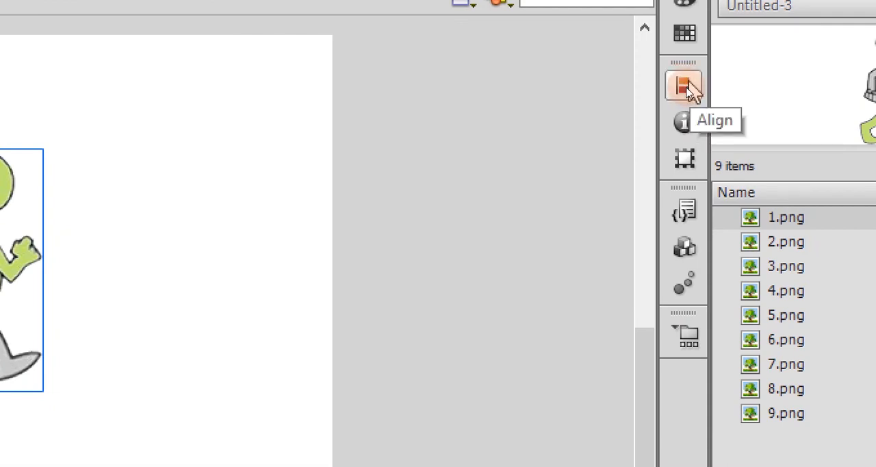
Centre the walking figure in frame 1 horizontally and vertically relative to the stage.
click(685, 88)
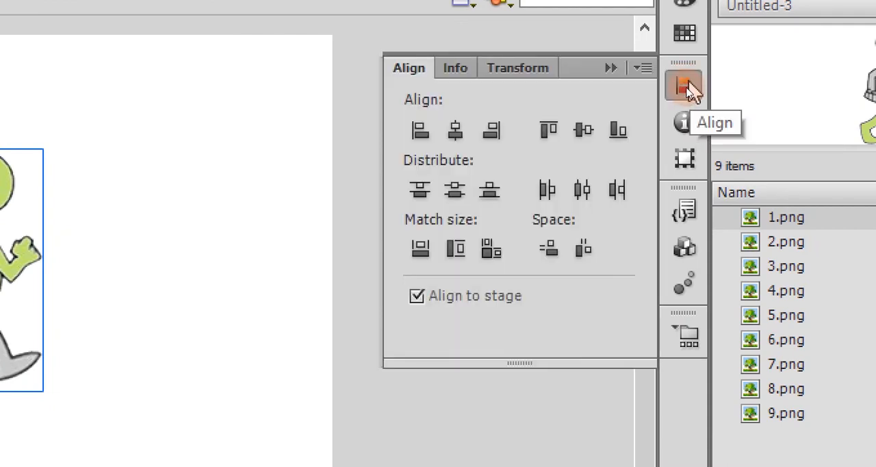
key(Escape)
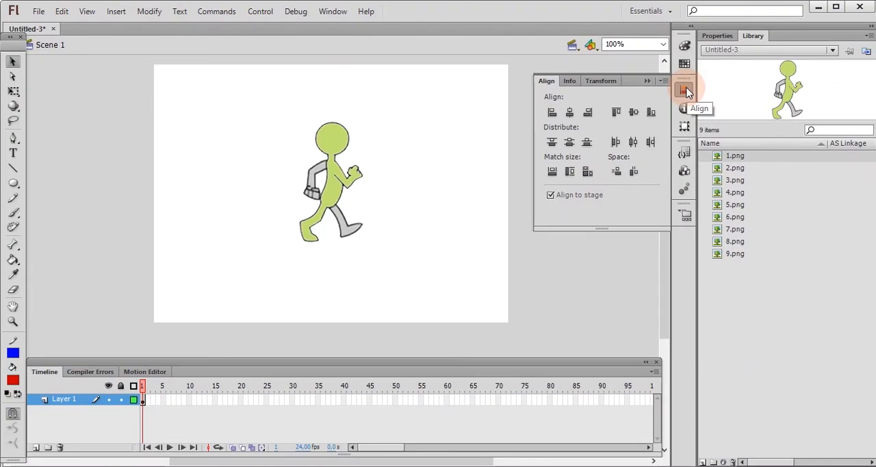
click(337, 185)
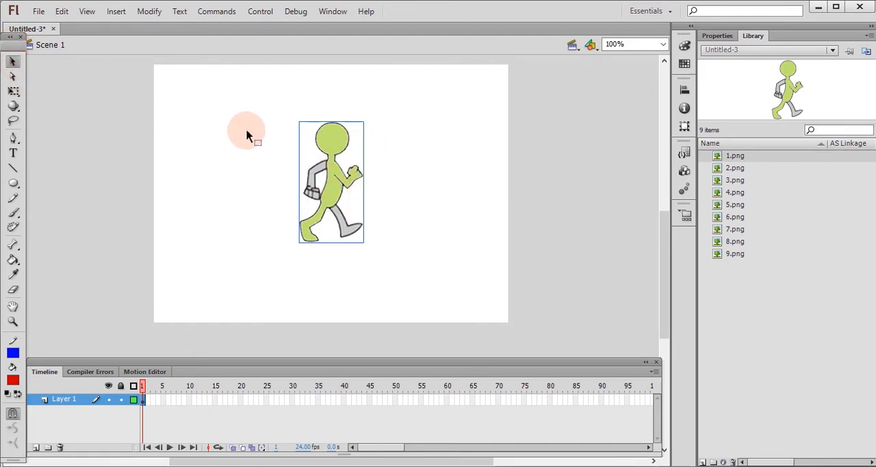
click(684, 90)
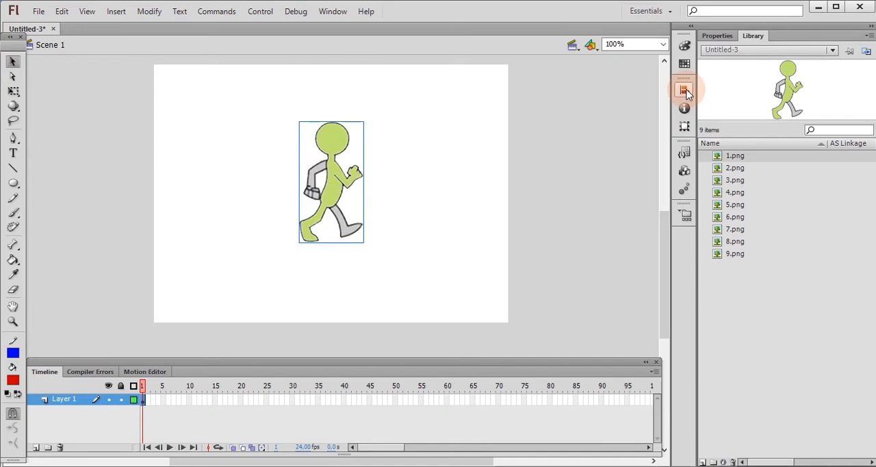
click(685, 89)
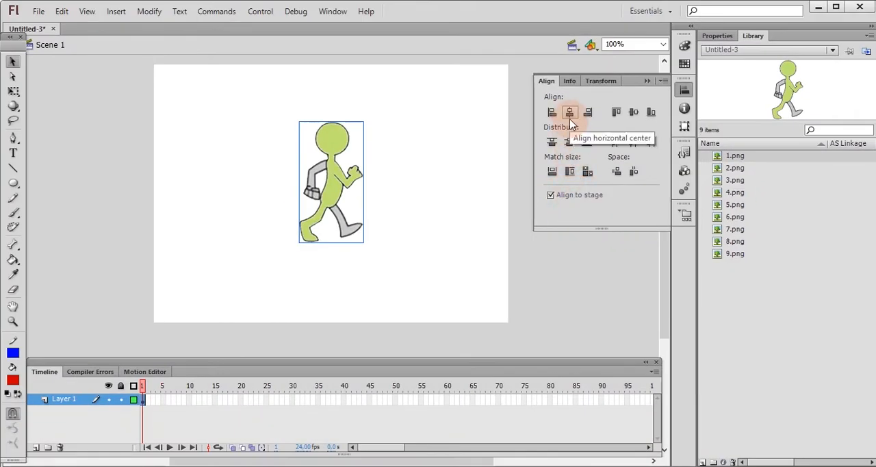
click(569, 113)
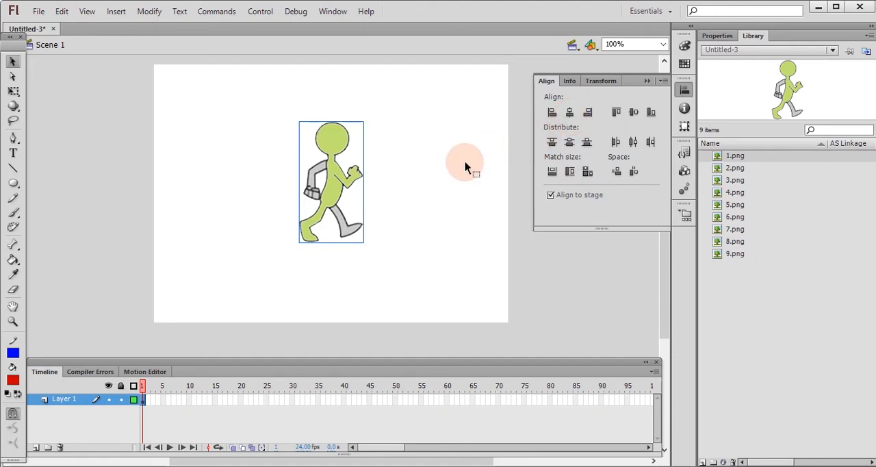
click(569, 144)
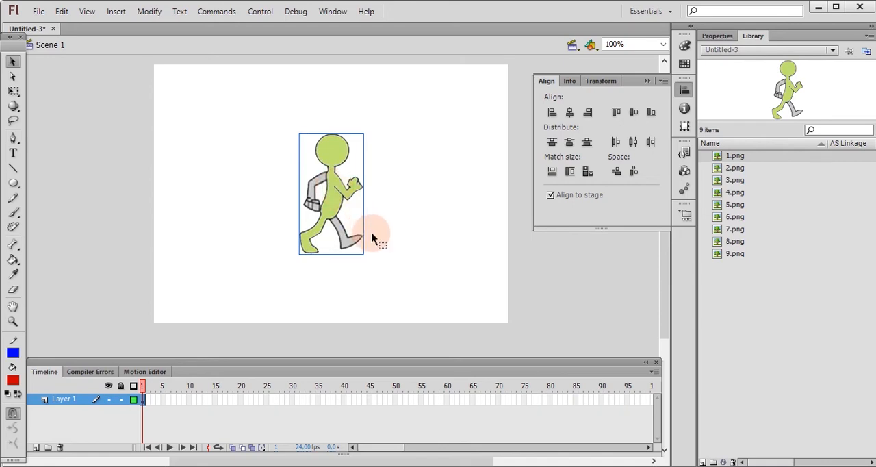
click(538, 286)
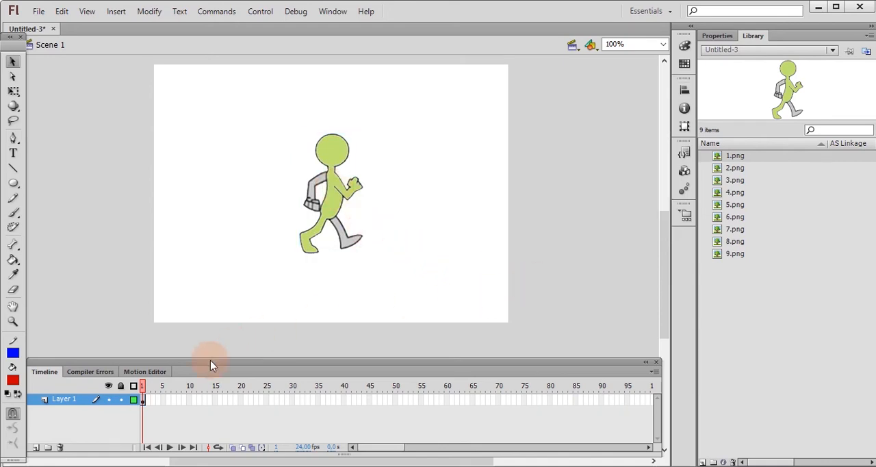
Insert a blank keyframe at frame 4 of Layer 1 and place 2.png from the library on the stage.
click(158, 399)
right_click(159, 400)
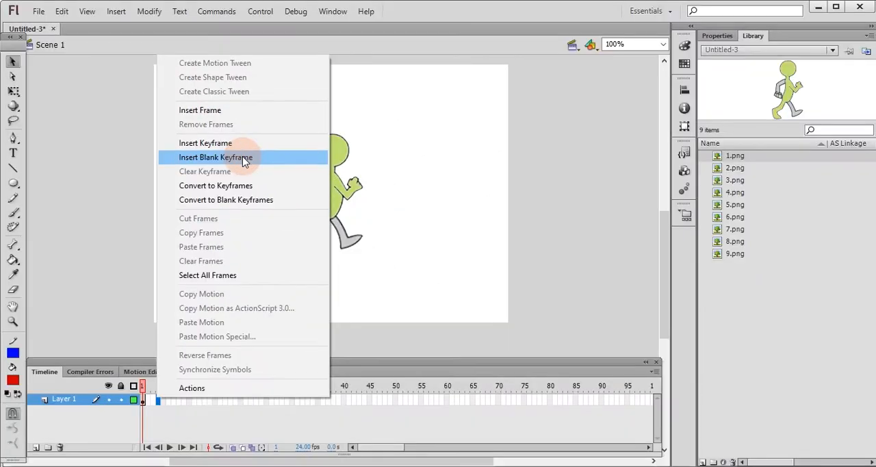
click(243, 156)
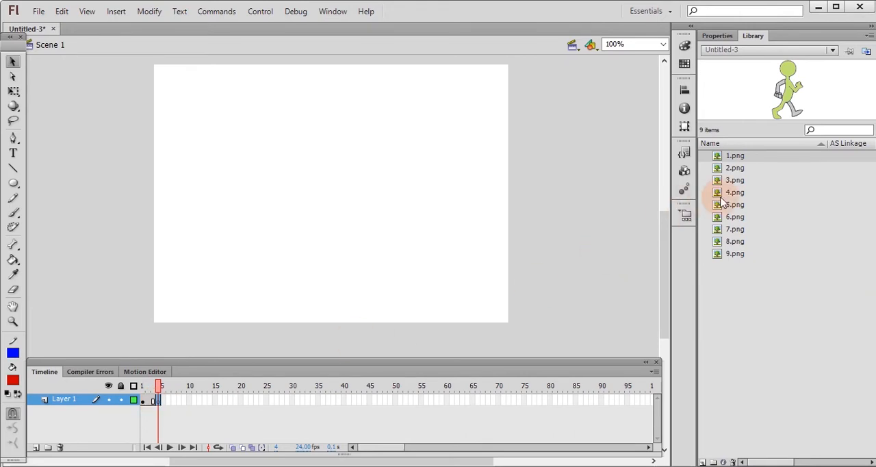
click(745, 170)
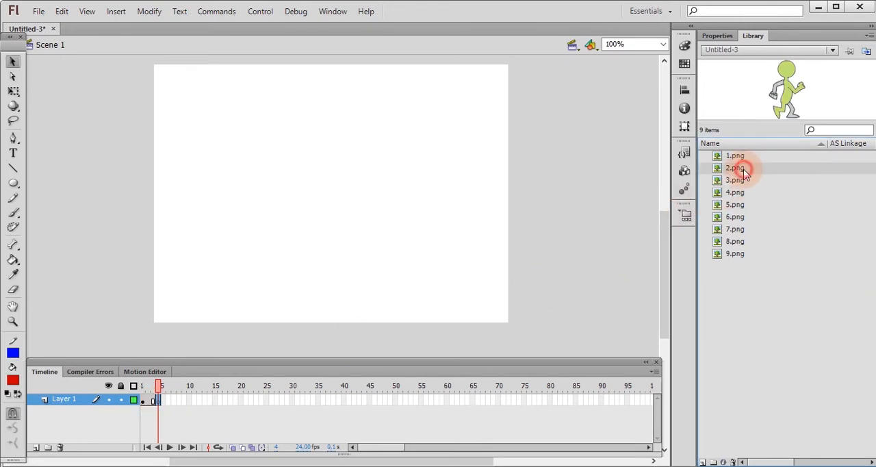
drag(745, 175, 384, 189)
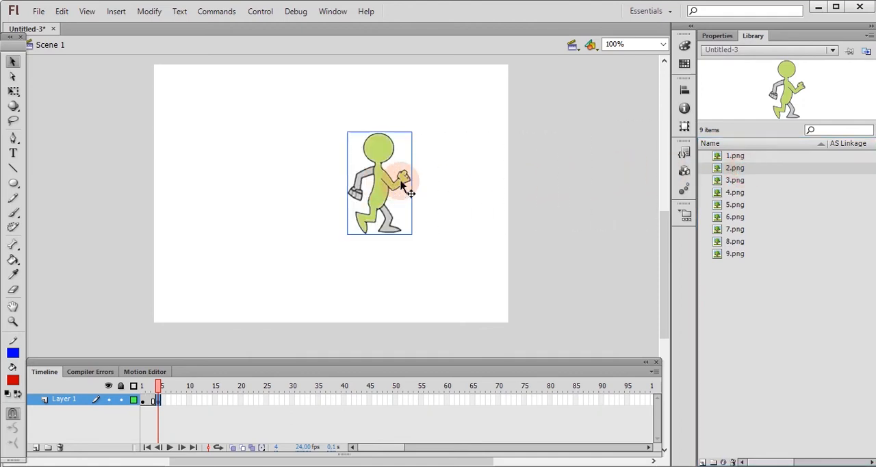
Centre the 2.png figure horizontally and vertically on the stage, and compare its position with frame 1.
click(686, 91)
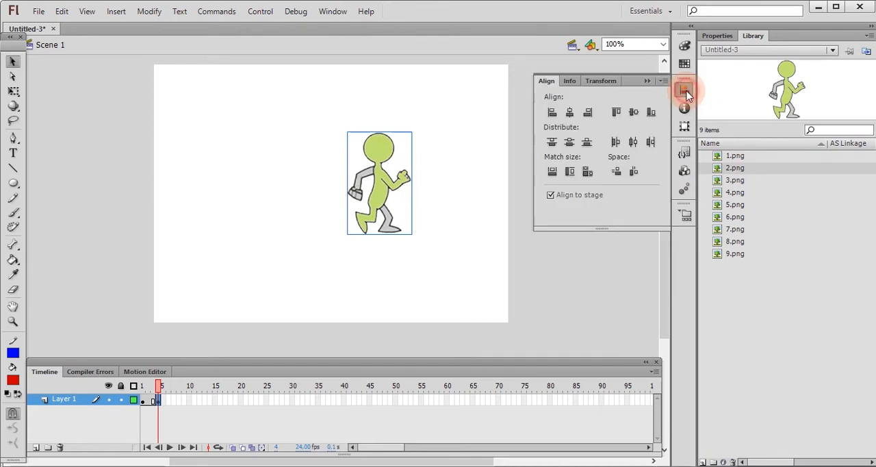
click(570, 114)
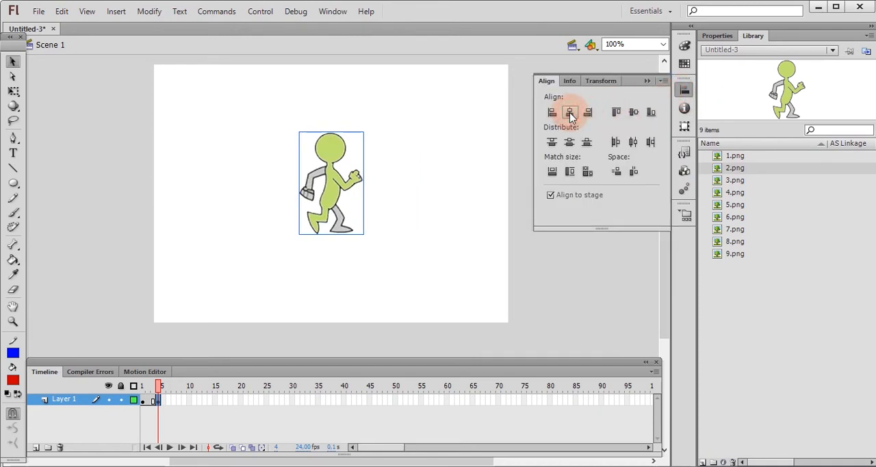
click(571, 141)
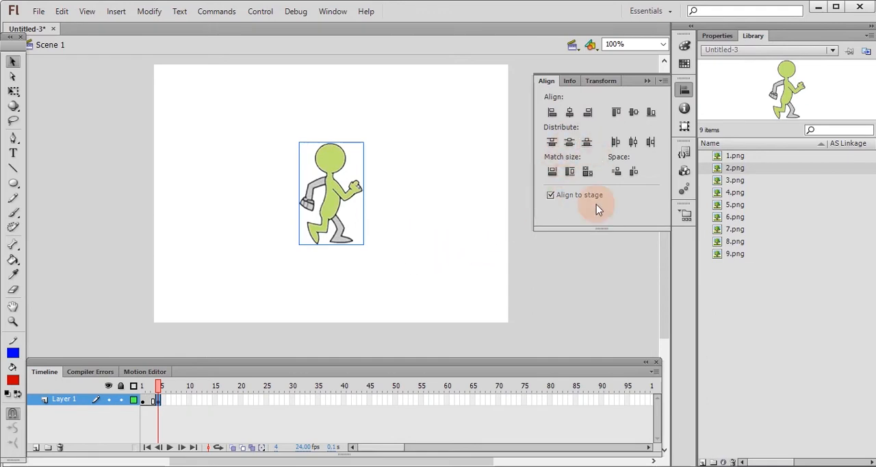
click(572, 272)
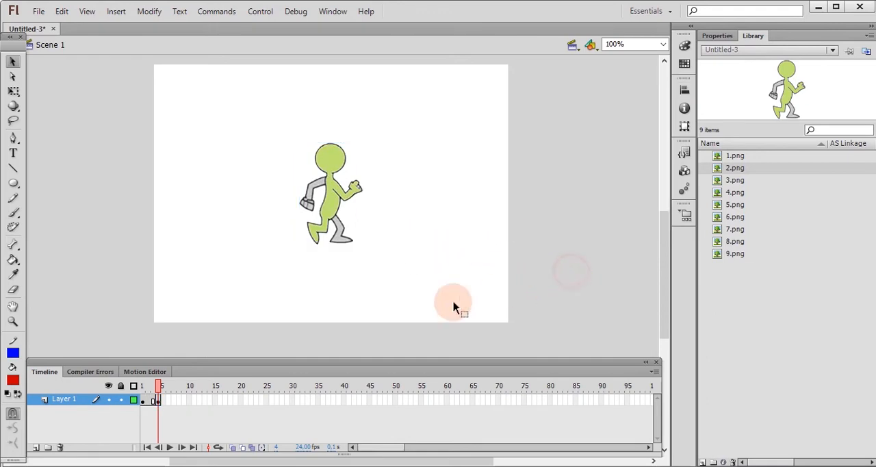
click(143, 402)
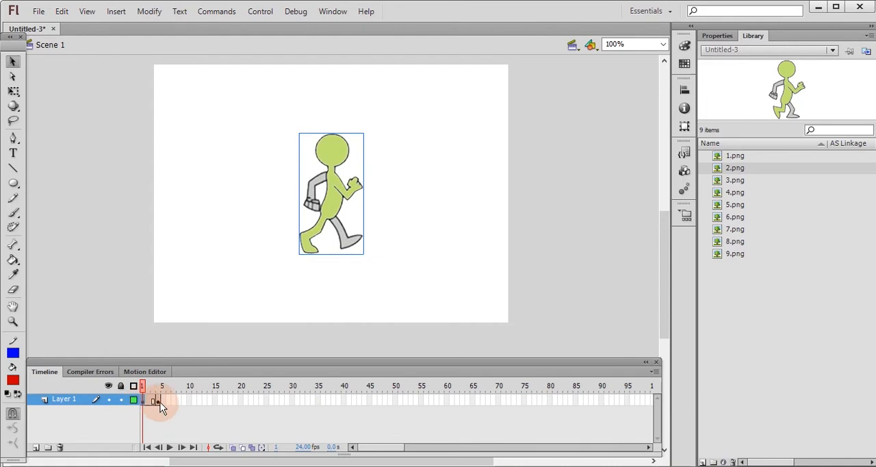
click(158, 401)
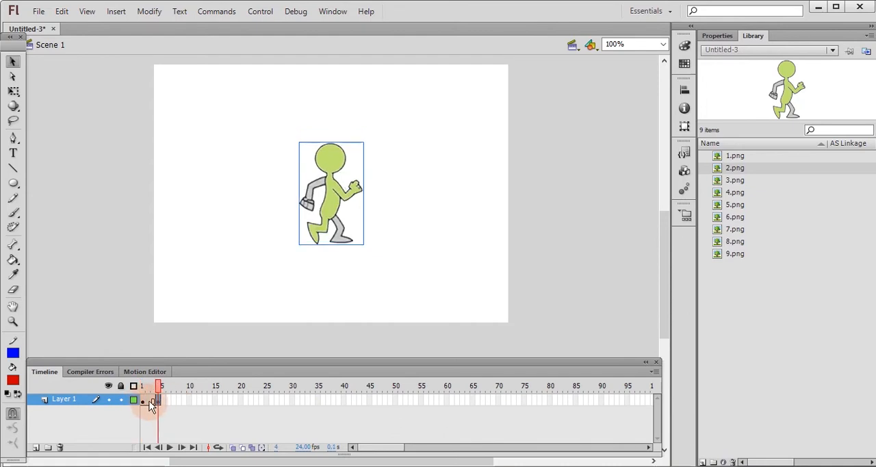
Insert a blank keyframe at frame 8 of Layer 1 and place 3.png from the library on the stage.
click(178, 401)
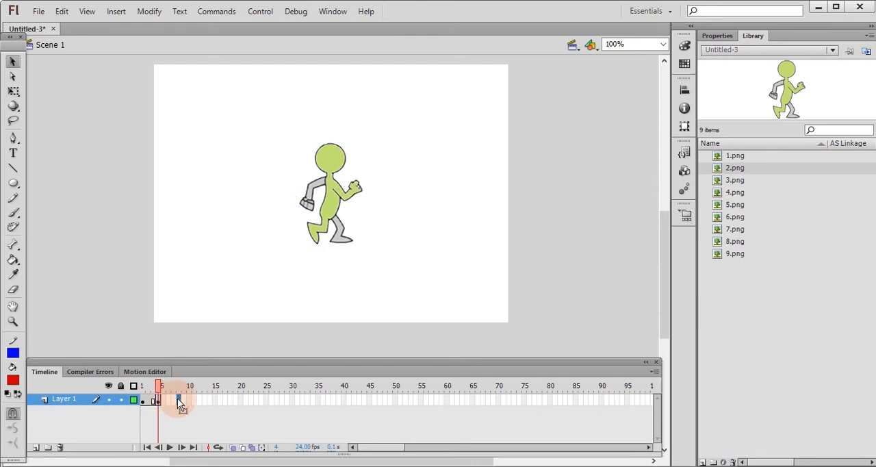
right_click(178, 399)
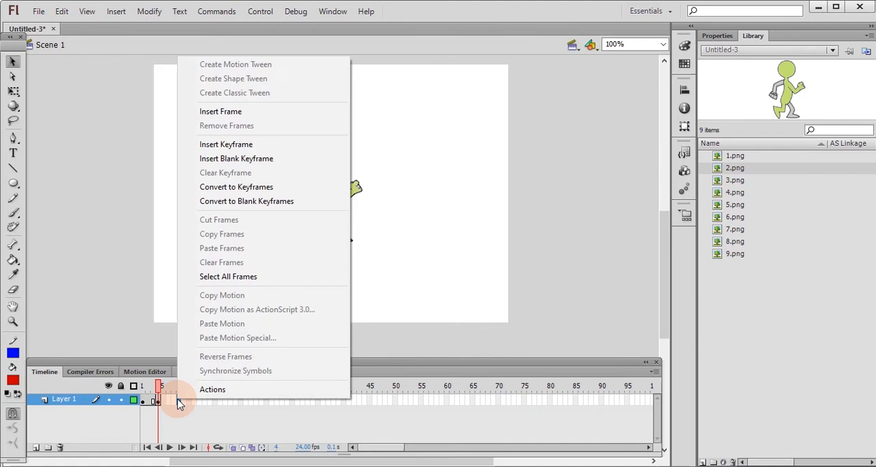
click(231, 161)
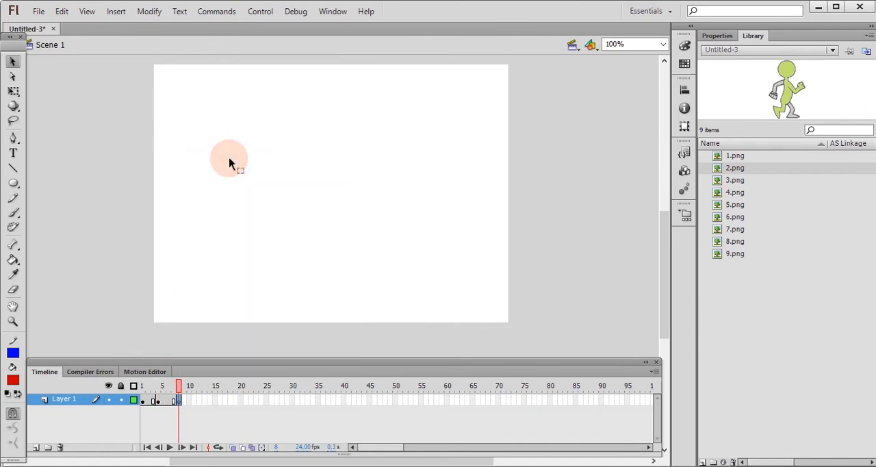
drag(734, 184, 365, 195)
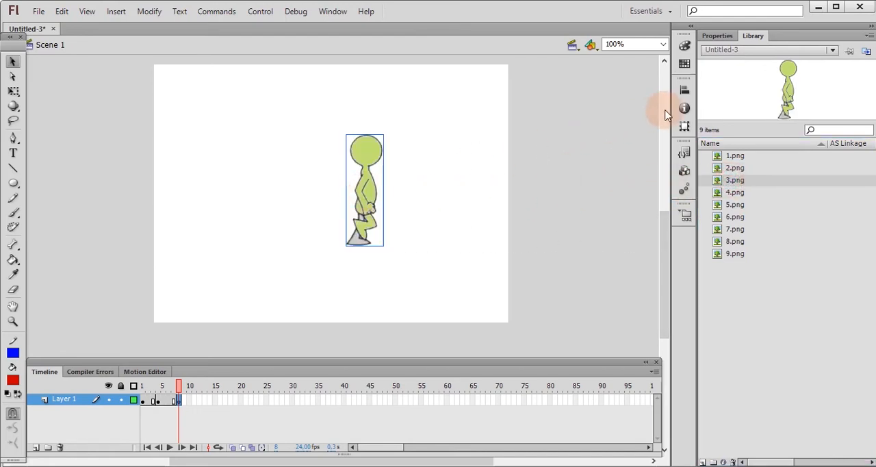
Centre the 3.png figure in frame 8 horizontally and vertically on the stage.
click(685, 90)
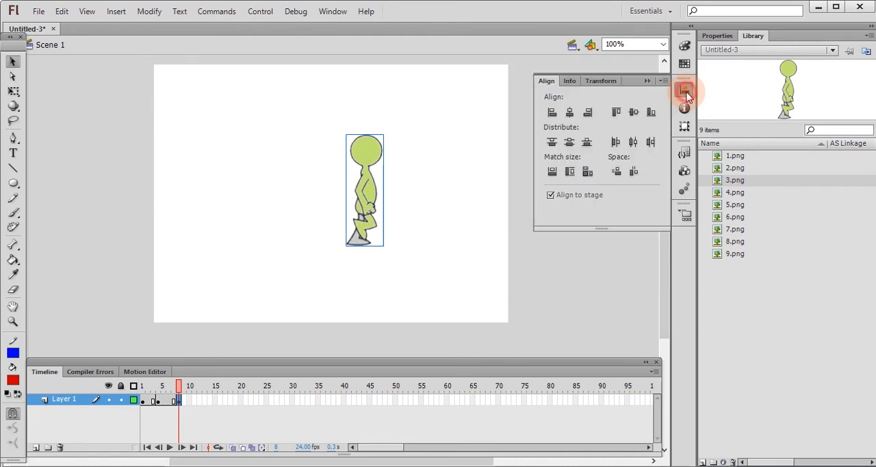
click(572, 112)
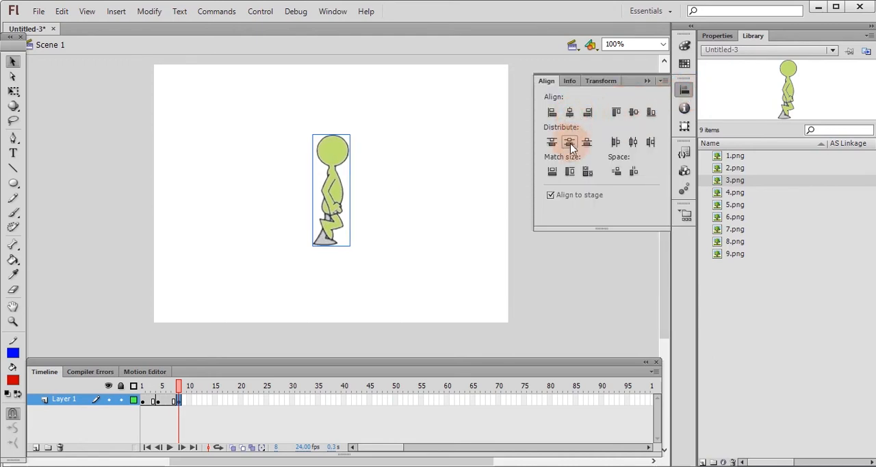
click(571, 143)
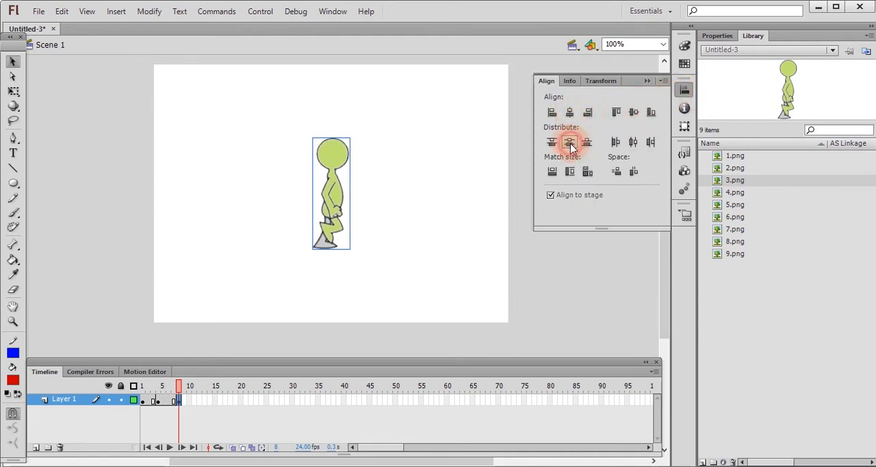
click(451, 237)
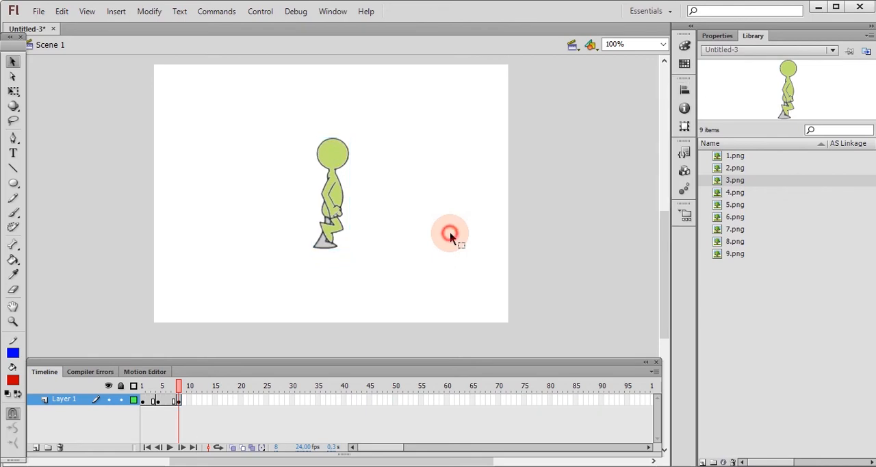
Insert a blank keyframe at frame 12 of Layer 1 and place 4.png from the library on the stage.
click(200, 400)
right_click(200, 400)
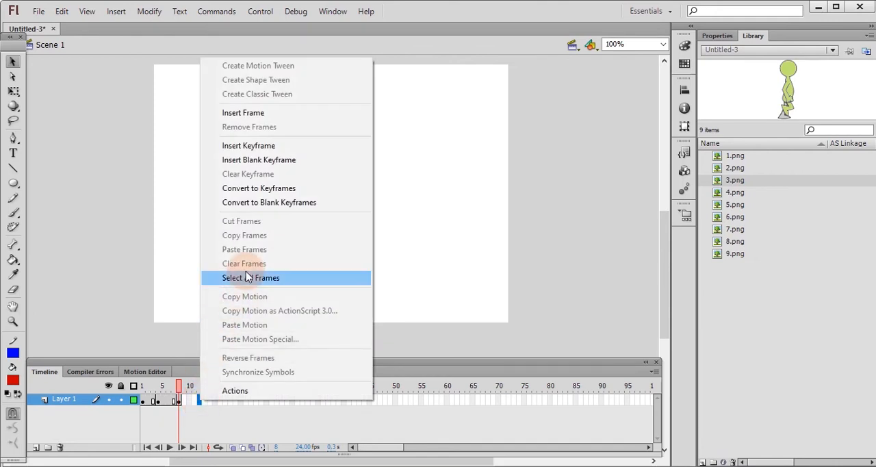
click(274, 164)
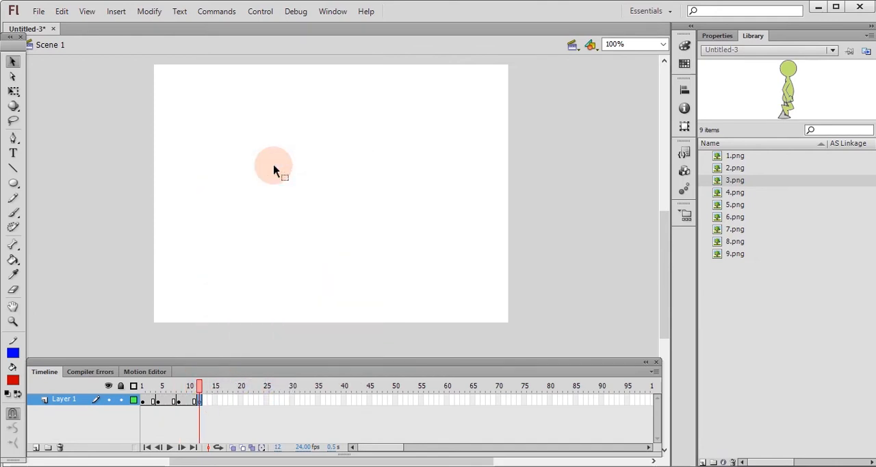
click(737, 194)
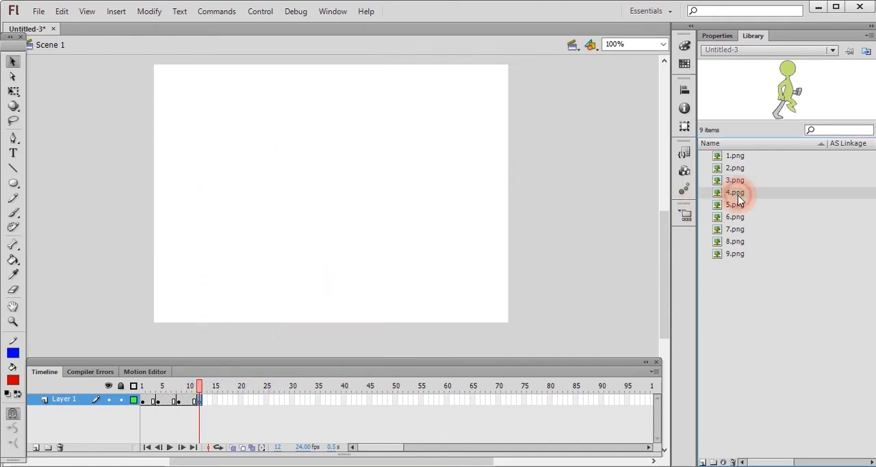
drag(738, 194, 376, 193)
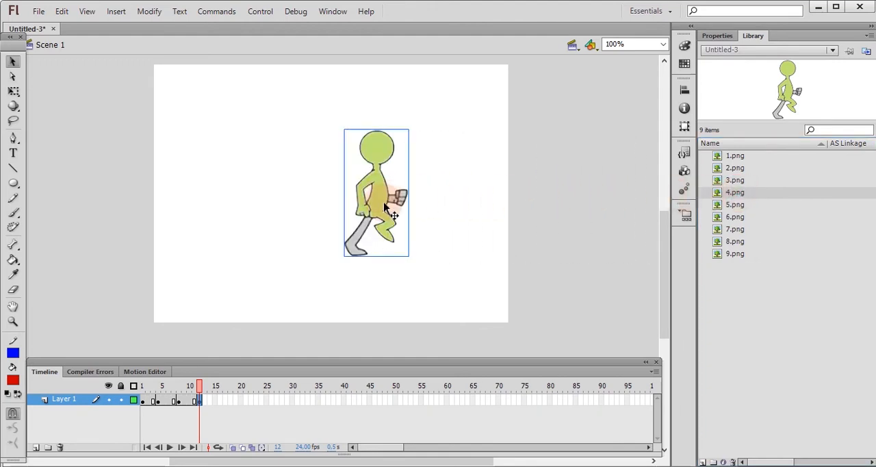
Centre the 4.png figure in frame 12 horizontally and vertically on the stage.
click(685, 89)
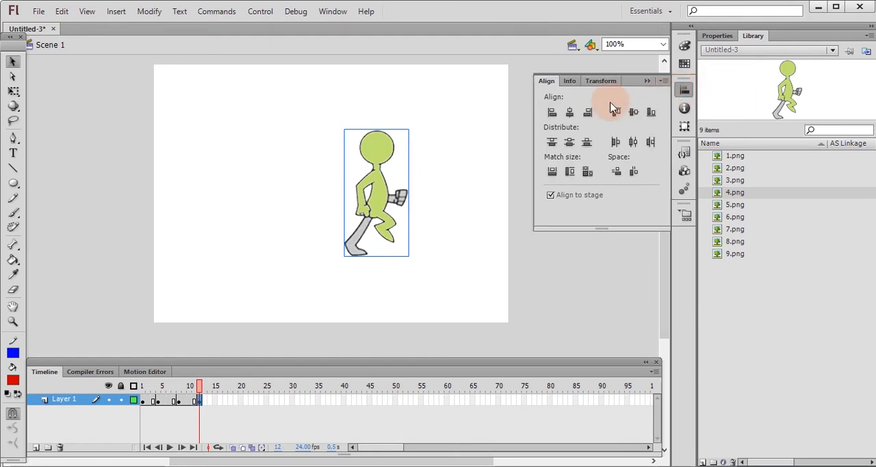
click(570, 112)
click(570, 142)
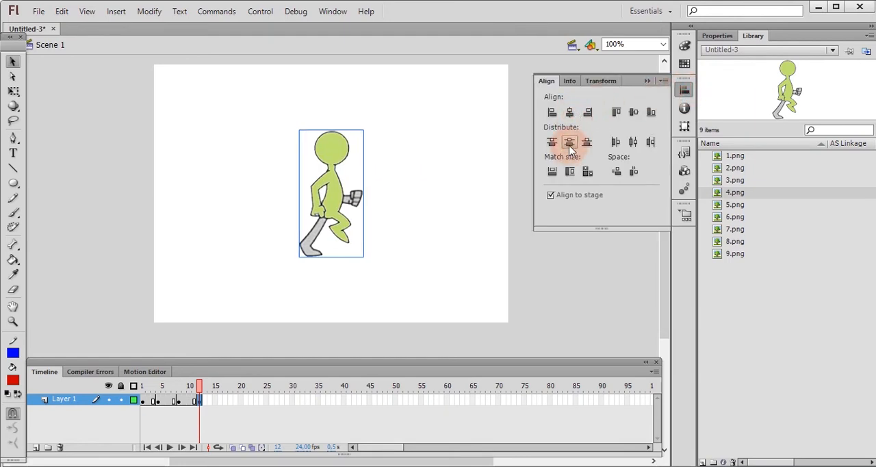
click(524, 280)
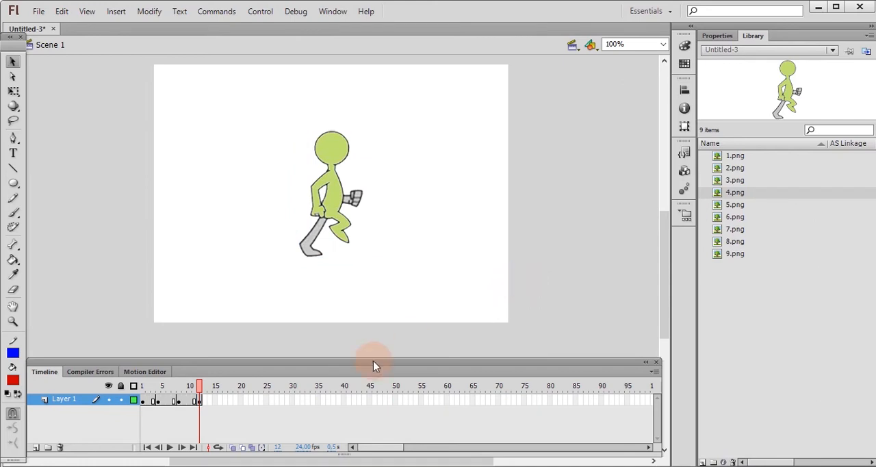
Insert a blank keyframe at frame 15 of Layer 1 and place 5.png from the library on the stage.
click(214, 401)
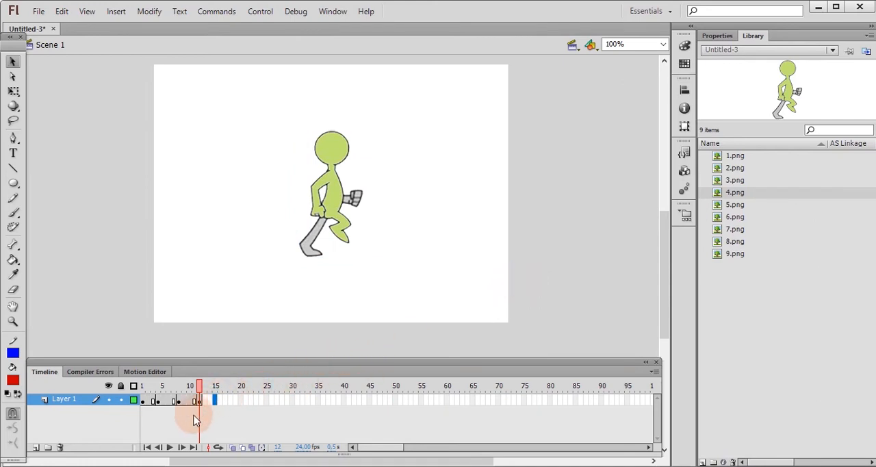
right_click(216, 401)
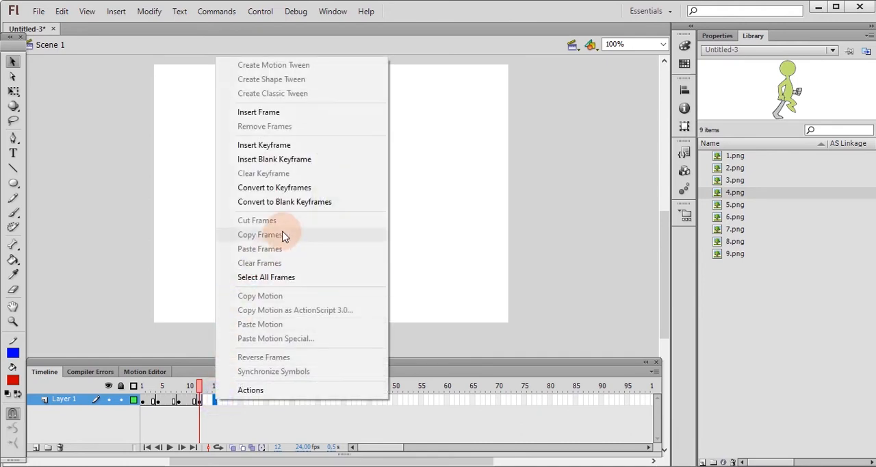
click(297, 159)
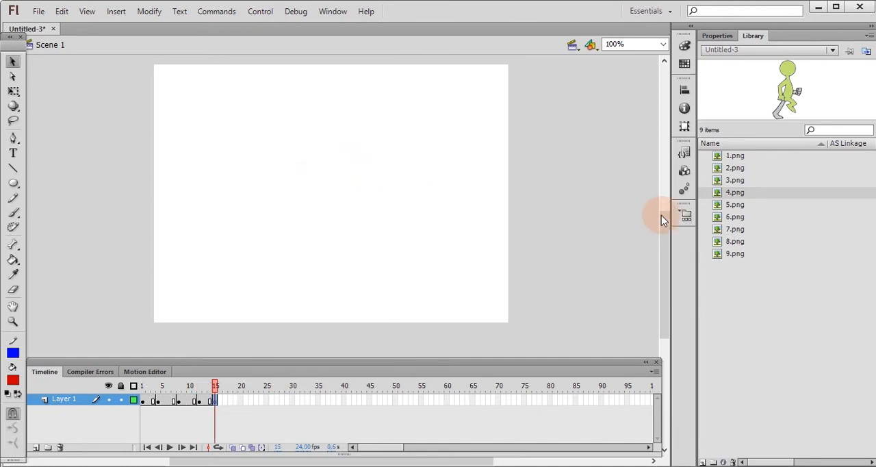
click(737, 205)
drag(736, 205, 370, 195)
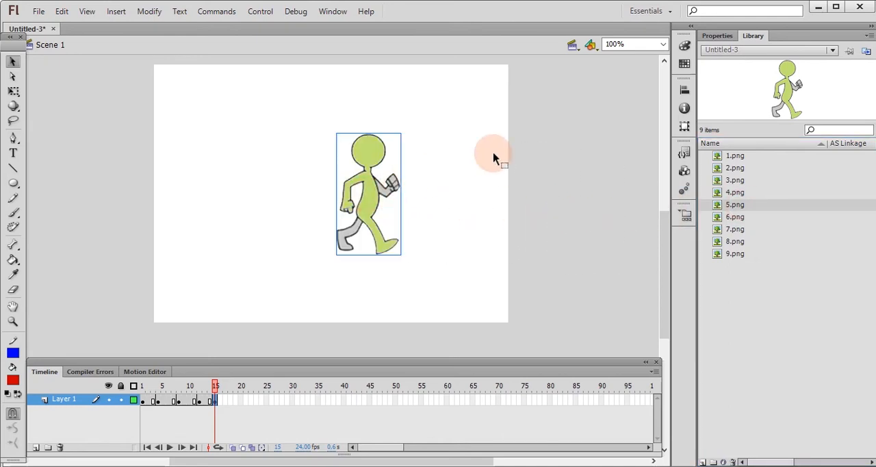
Centre the 5.png figure in frame 15 horizontally and vertically on the stage.
click(685, 89)
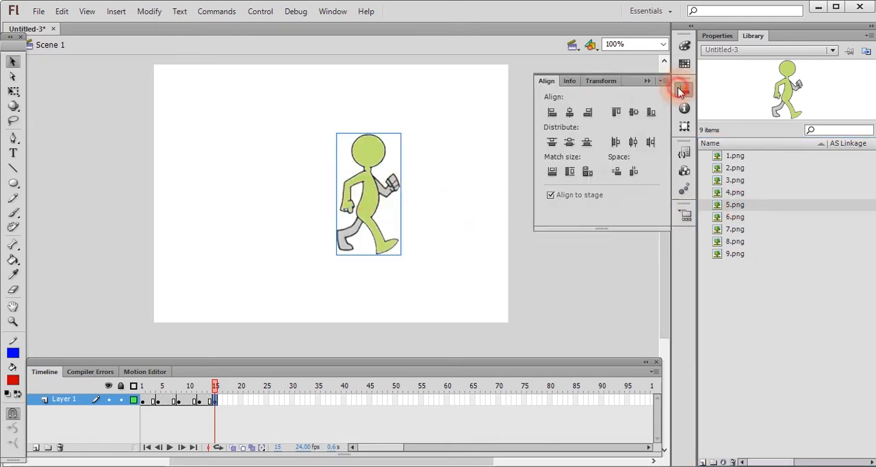
click(573, 111)
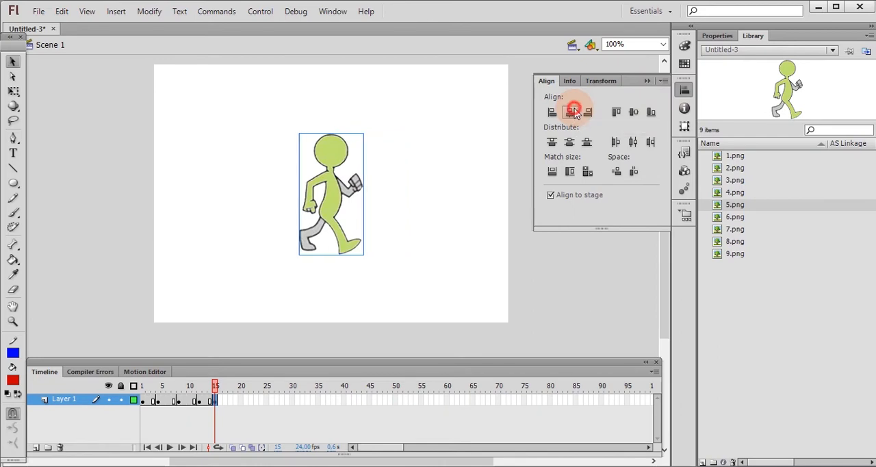
click(570, 142)
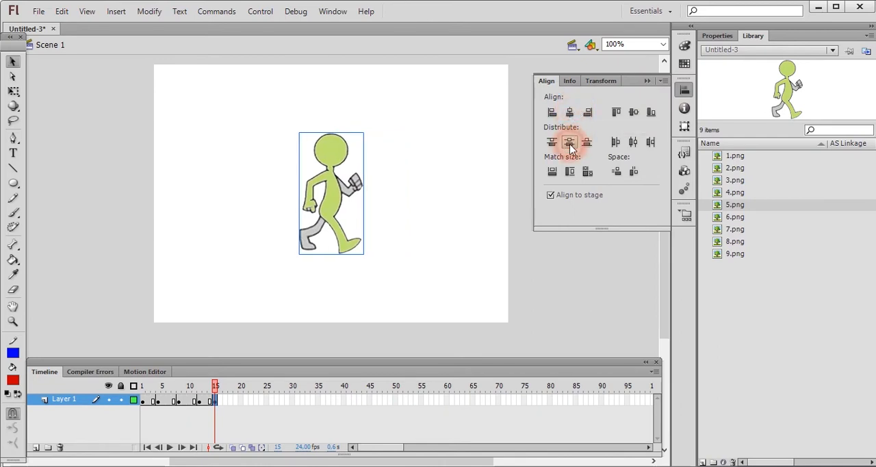
click(513, 285)
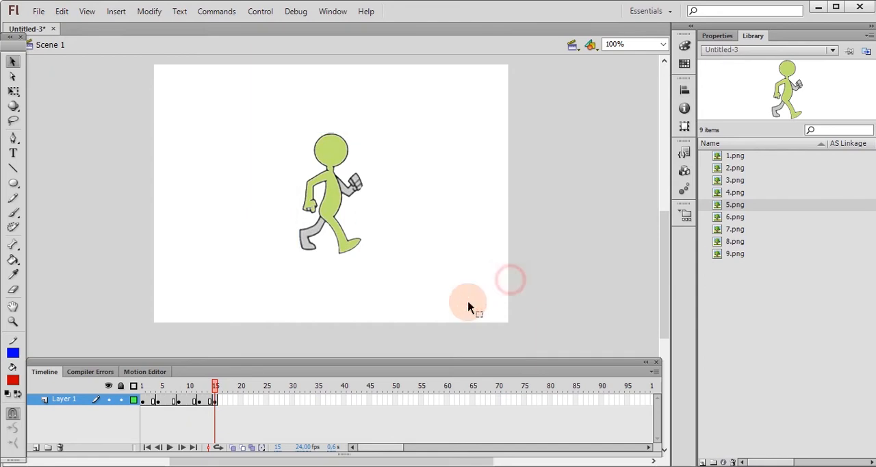
Move the keyframe holding the 5.png figure to frame 16 of Layer 1.
right_click(230, 403)
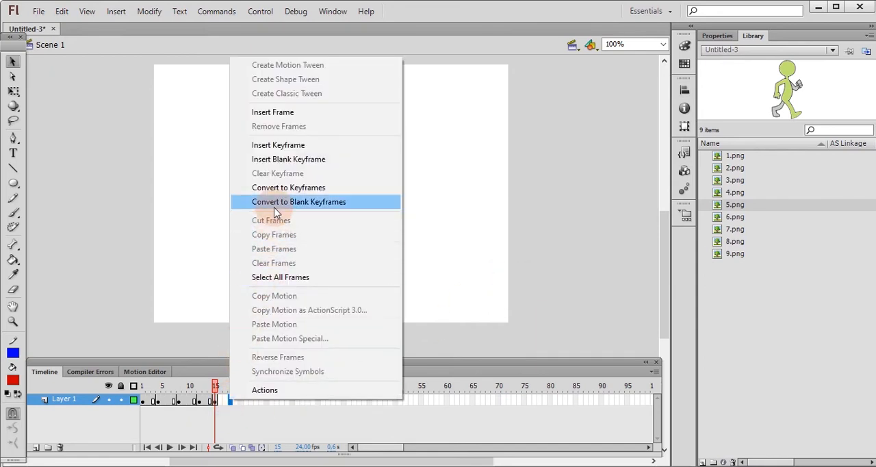
click(235, 402)
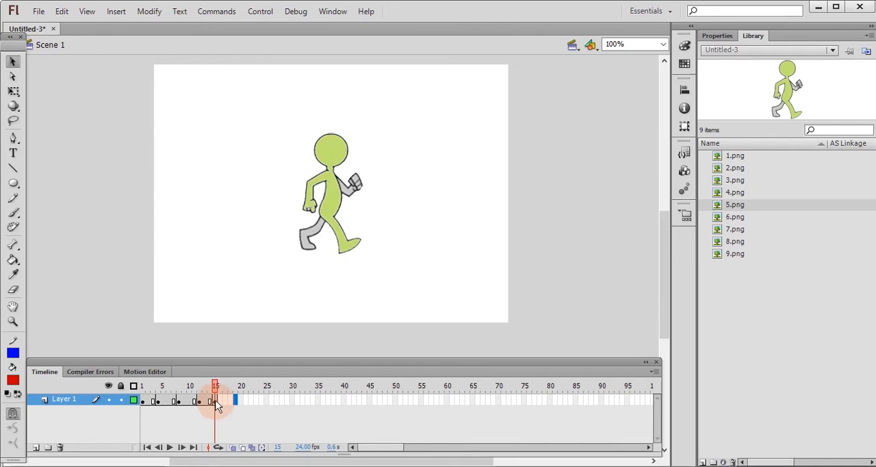
click(213, 402)
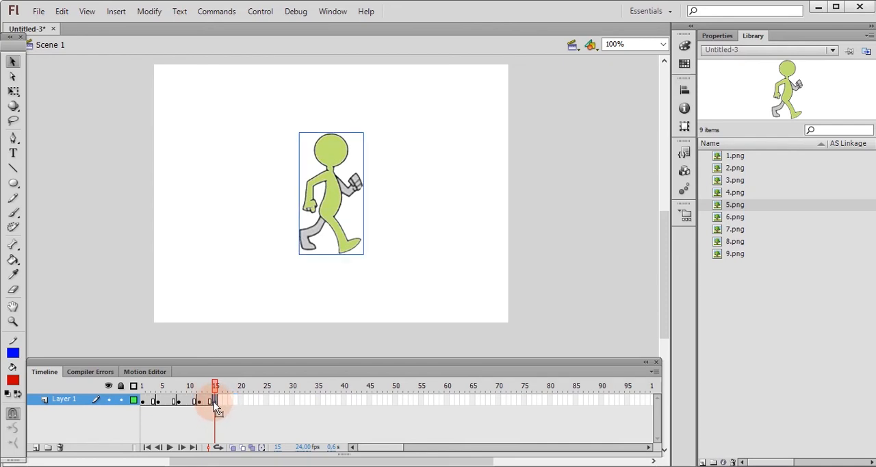
click(216, 403)
click(219, 403)
click(213, 406)
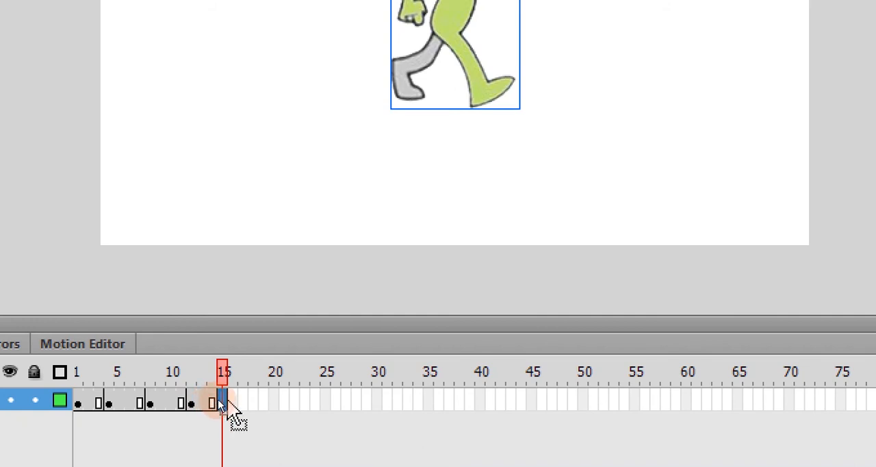
drag(237, 399, 231, 403)
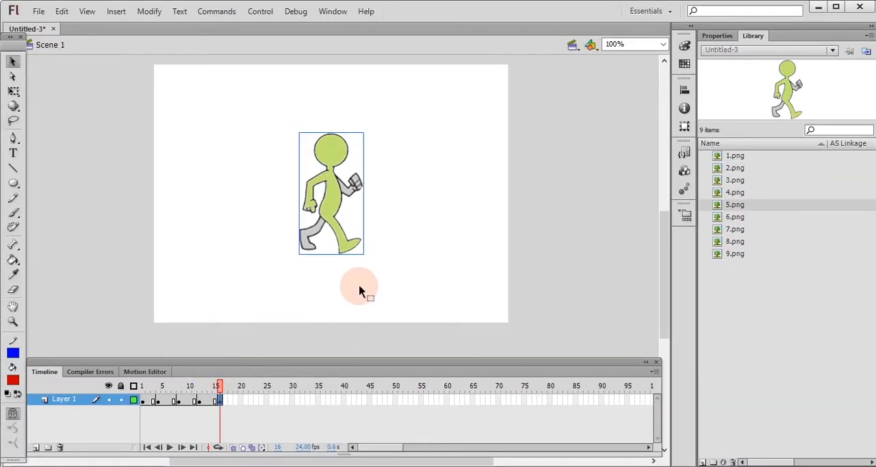
click(386, 288)
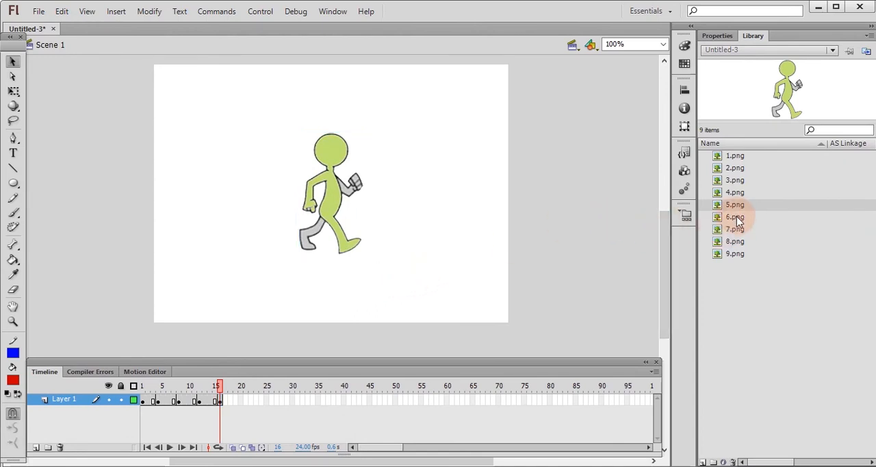
Insert a blank keyframe at frame 20 of Layer 1 and place 6.png from the library on the stage.
click(241, 400)
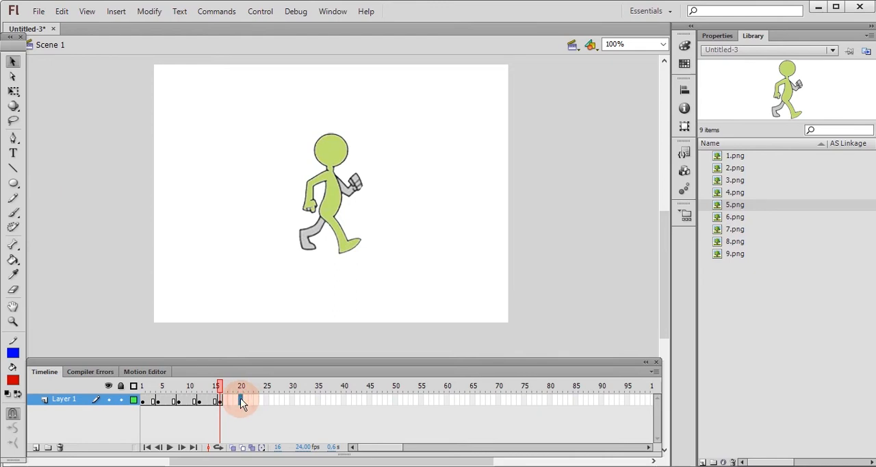
right_click(241, 402)
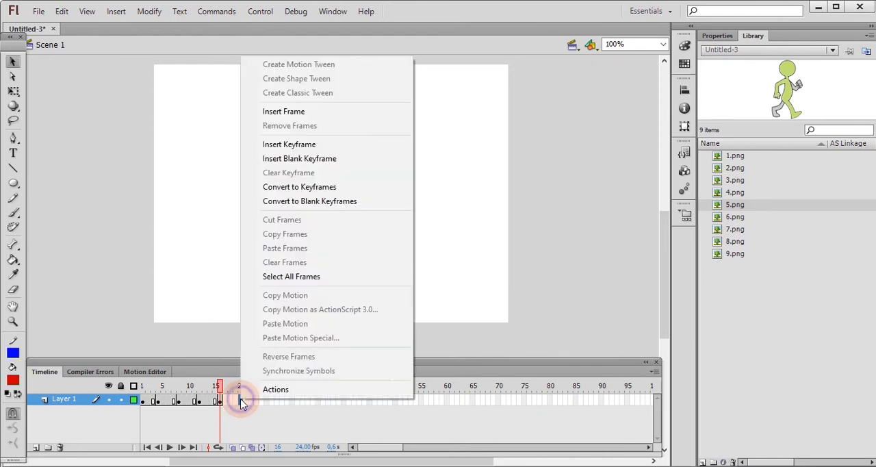
click(318, 160)
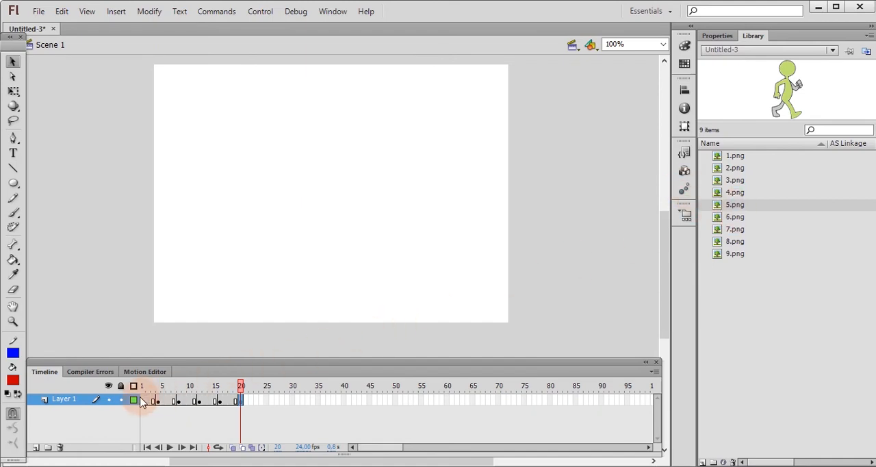
drag(171, 404, 235, 404)
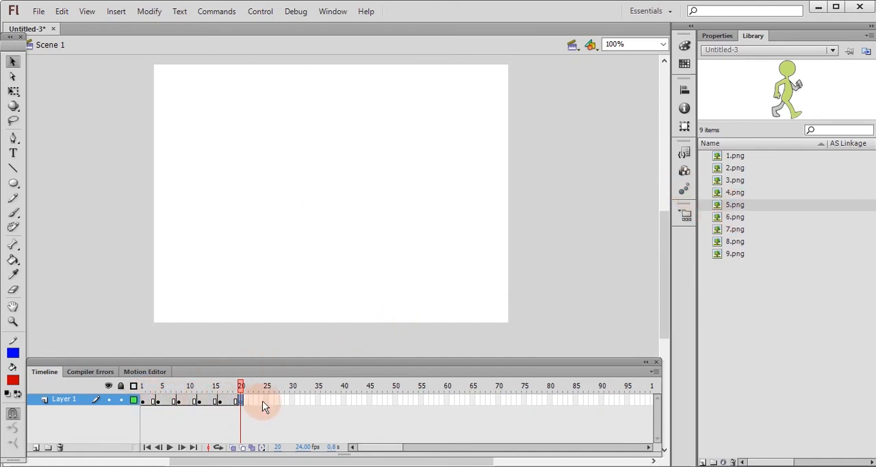
click(745, 219)
drag(744, 219, 352, 219)
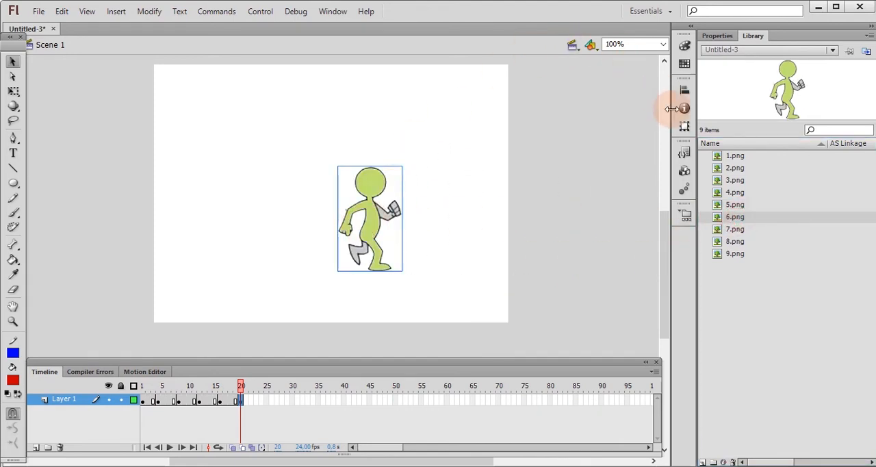
Centre the 6.png figure in frame 20 horizontally and vertically on the stage.
click(686, 94)
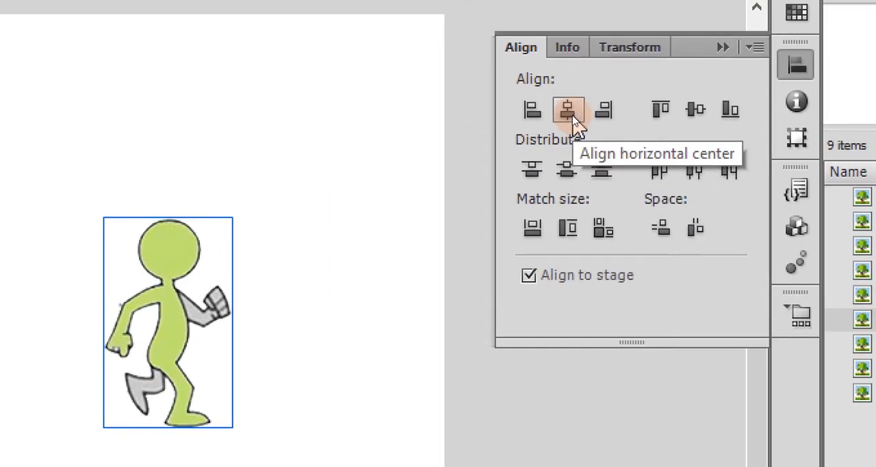
click(568, 112)
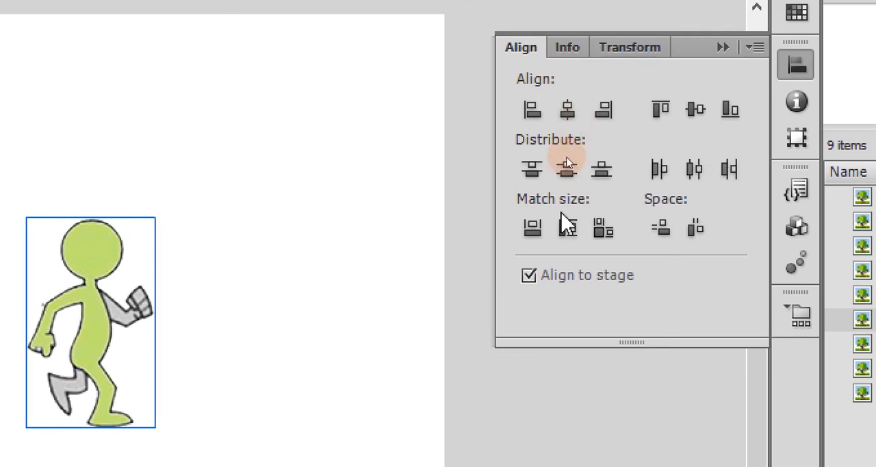
click(568, 169)
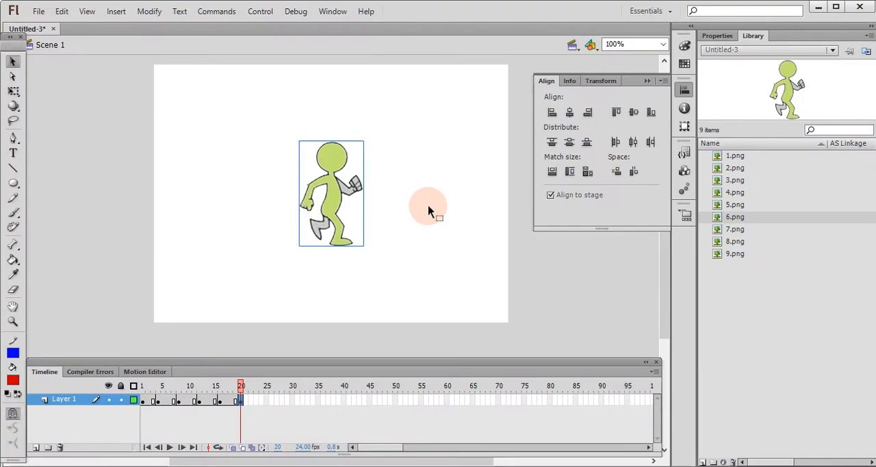
click(526, 438)
click(548, 275)
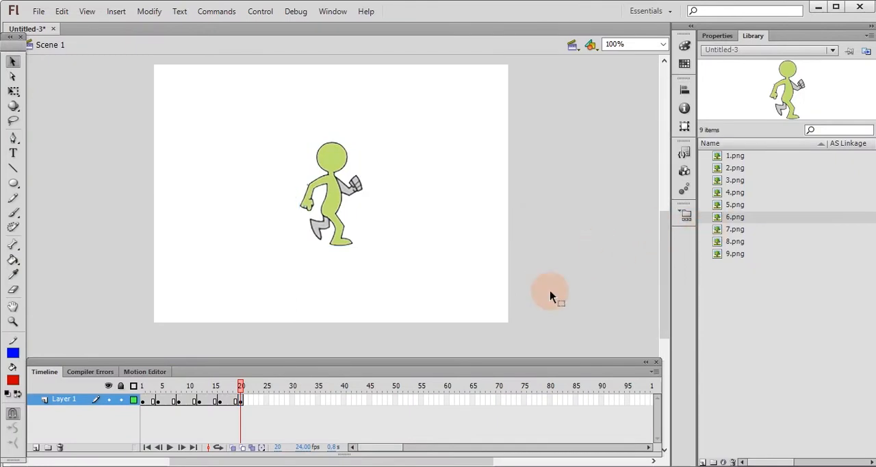
Insert a blank keyframe at frame 24 of Layer 1 and place 7.png from the library on the stage.
right_click(263, 404)
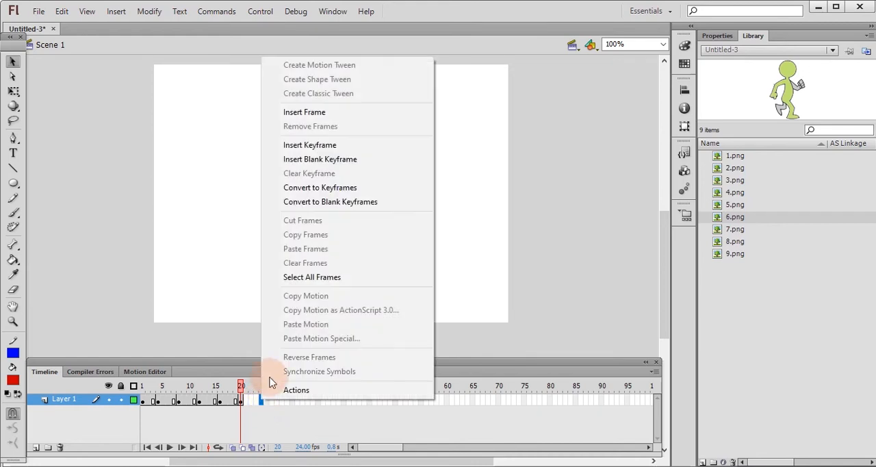
click(335, 164)
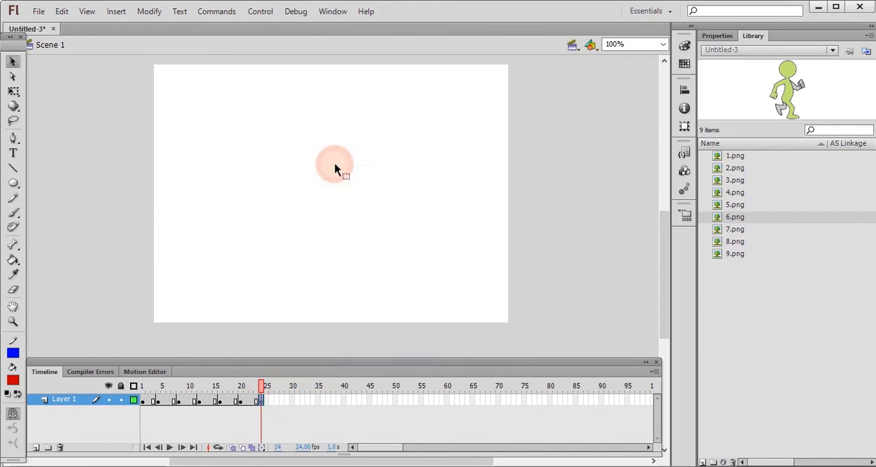
click(736, 231)
drag(735, 231, 419, 208)
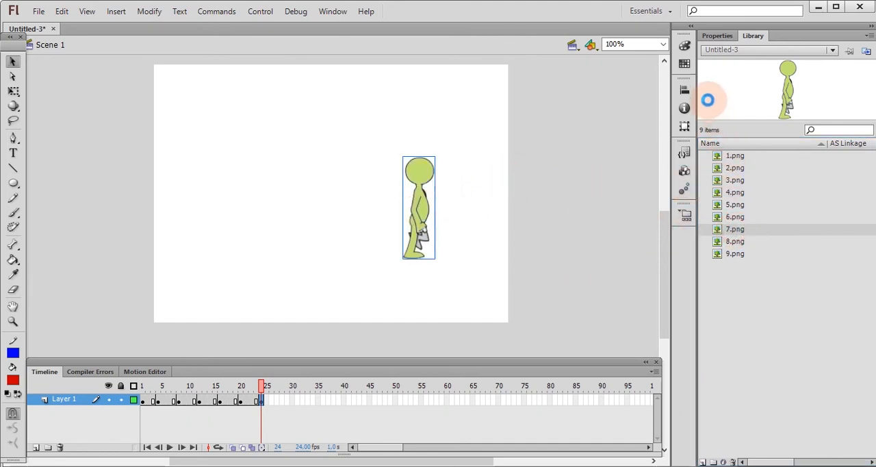
Centre the 7.png figure in frame 24 horizontally and vertically on the stage.
click(684, 91)
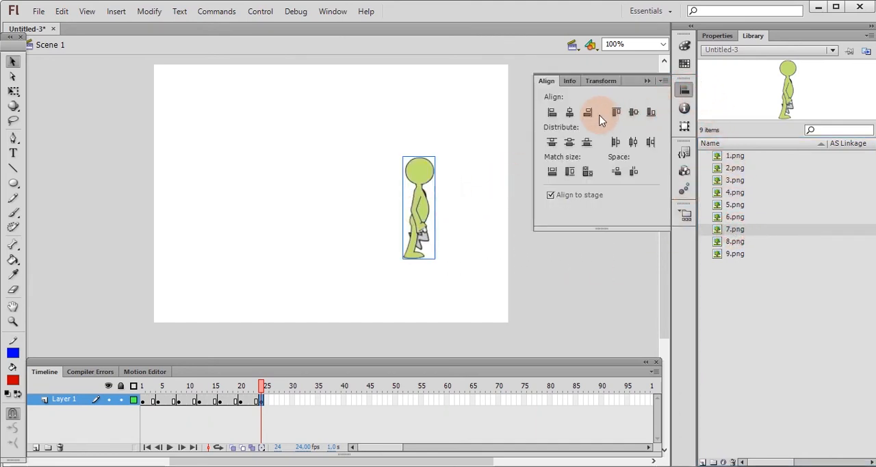
click(567, 114)
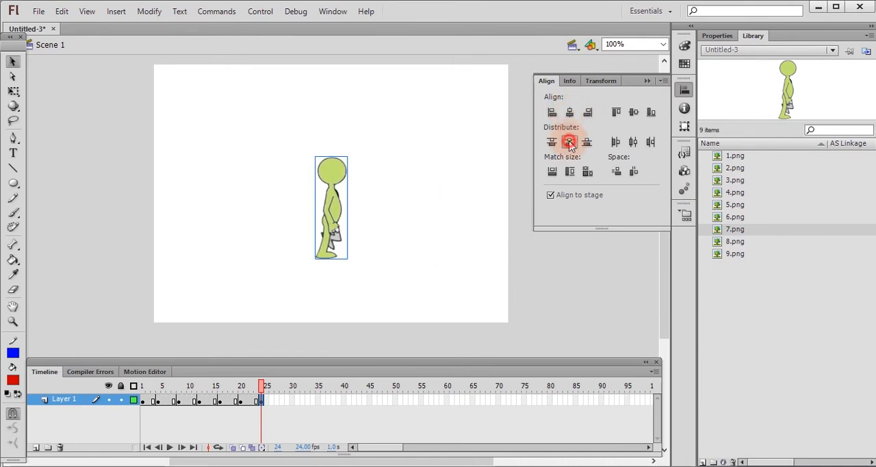
click(569, 142)
click(529, 322)
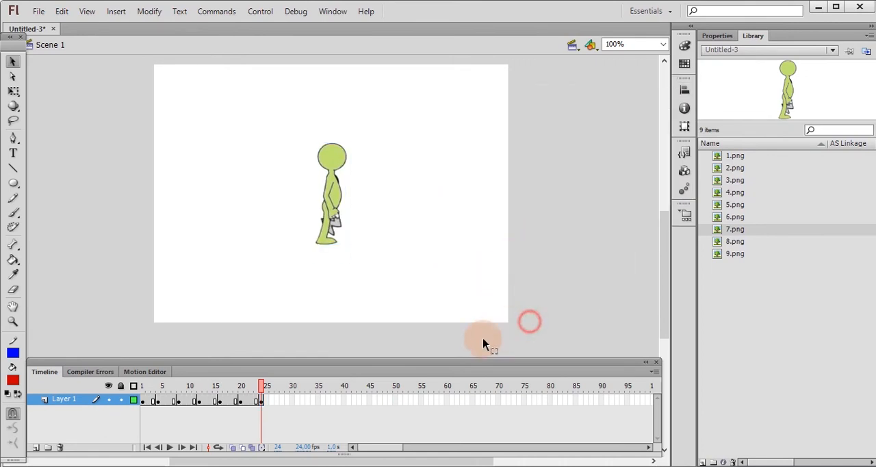
Insert a blank keyframe at frame 28 of Layer 1 and place 8.png from the library on the stage.
right_click(284, 403)
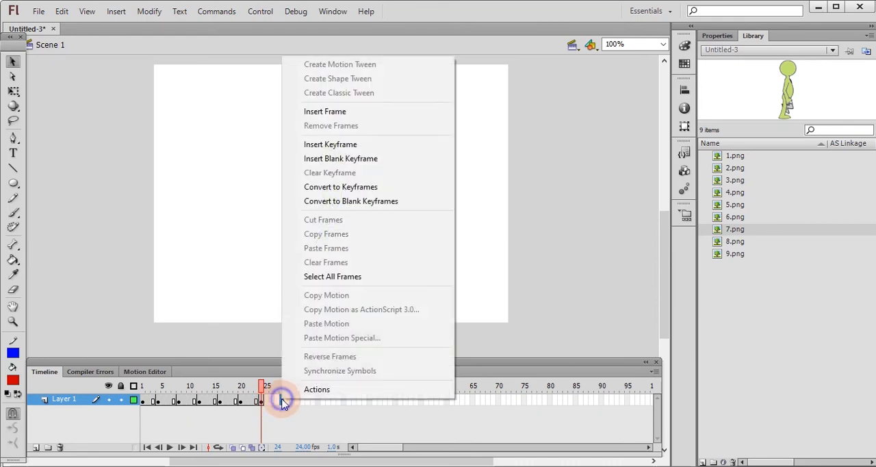
click(337, 160)
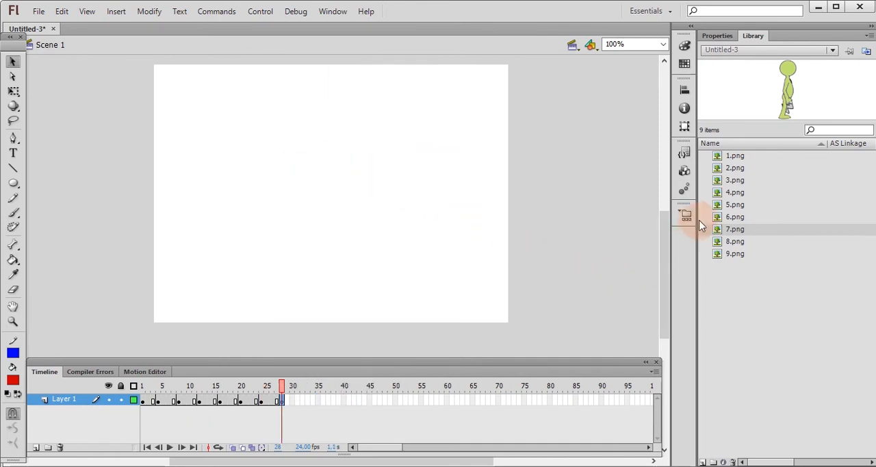
click(736, 242)
drag(736, 244, 424, 213)
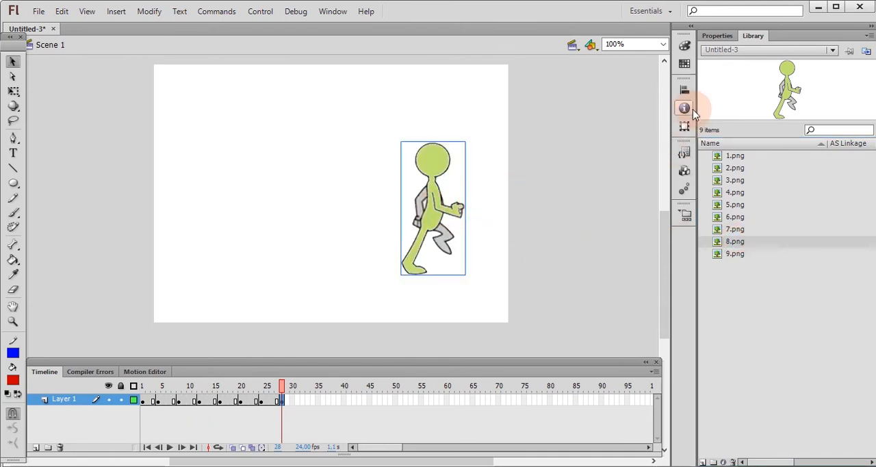
Centre the 8.png figure in frame 28 vertically and horizontally on the stage.
click(685, 89)
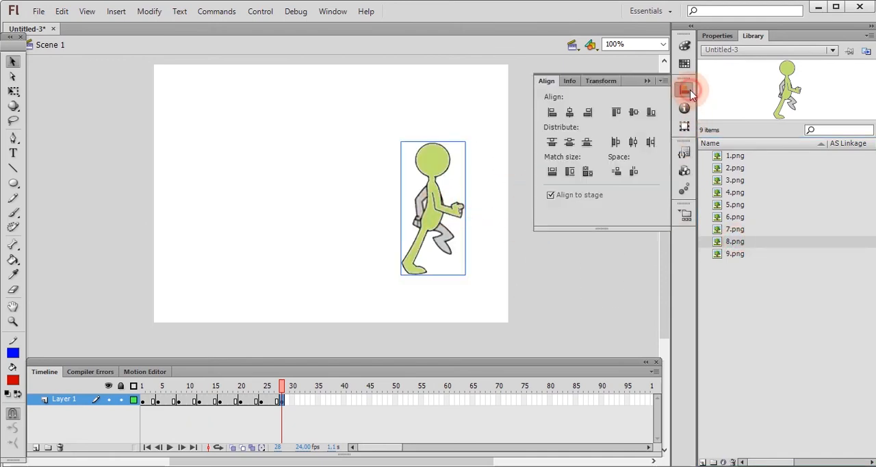
click(571, 141)
click(570, 112)
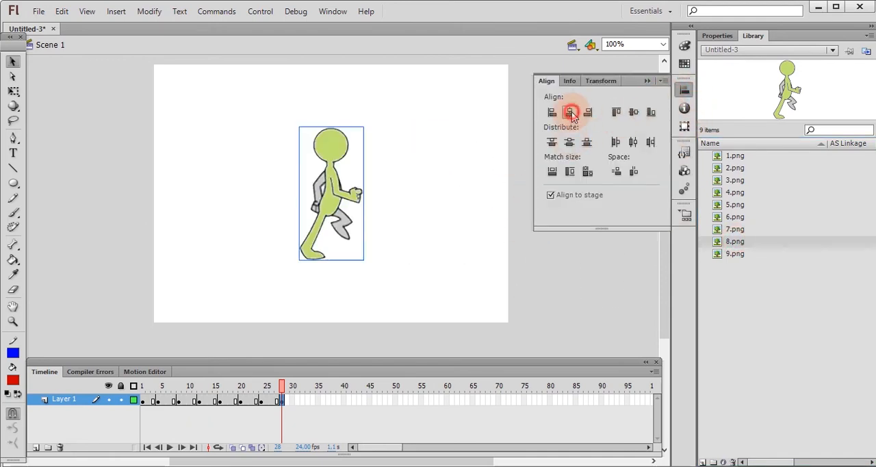
click(548, 288)
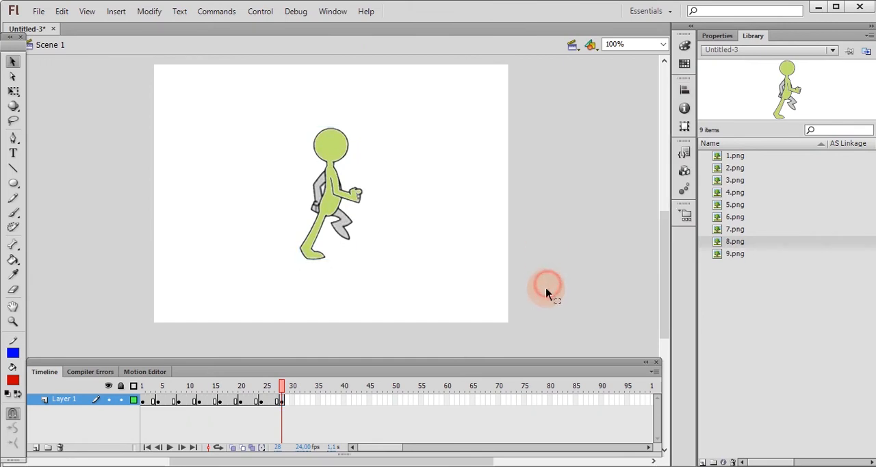
Insert a blank keyframe at frame 32 of Layer 1 and place 9.png from the library on the stage.
right_click(304, 403)
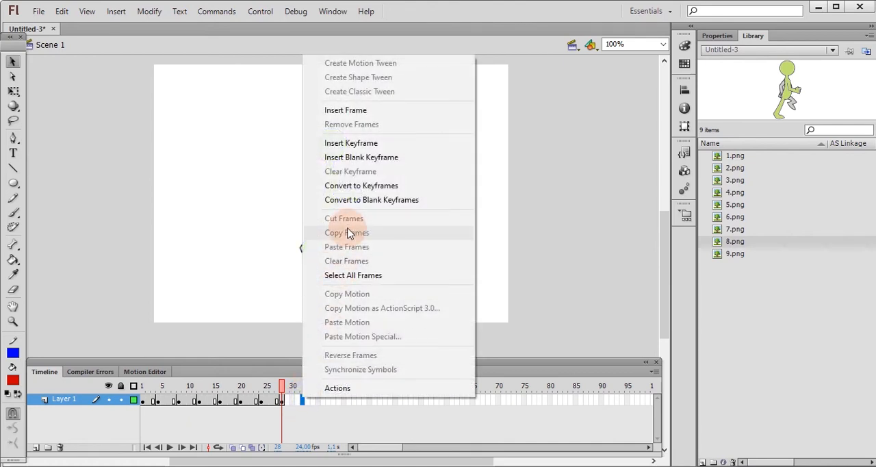
click(374, 159)
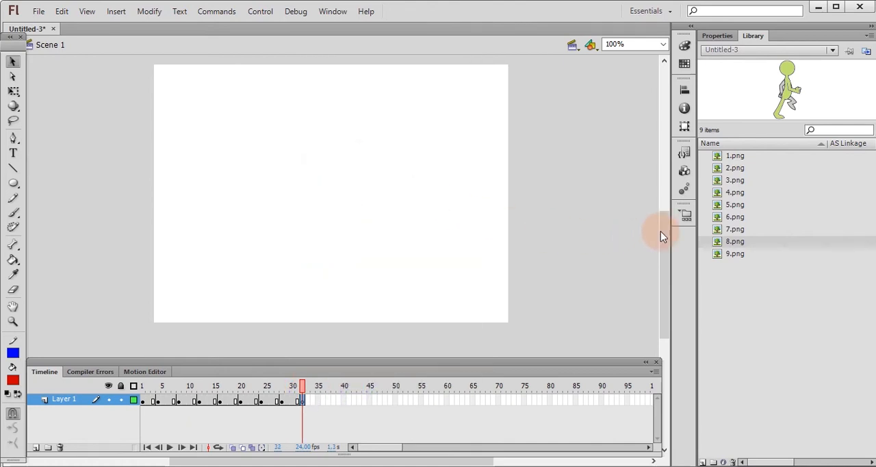
click(737, 254)
drag(737, 254, 407, 216)
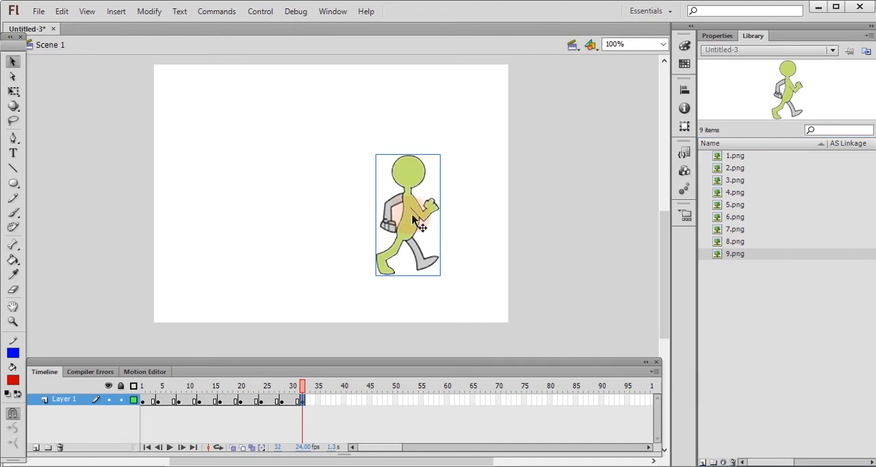
Centre the 9.png figure in frame 32 horizontally and vertically on the stage.
click(684, 89)
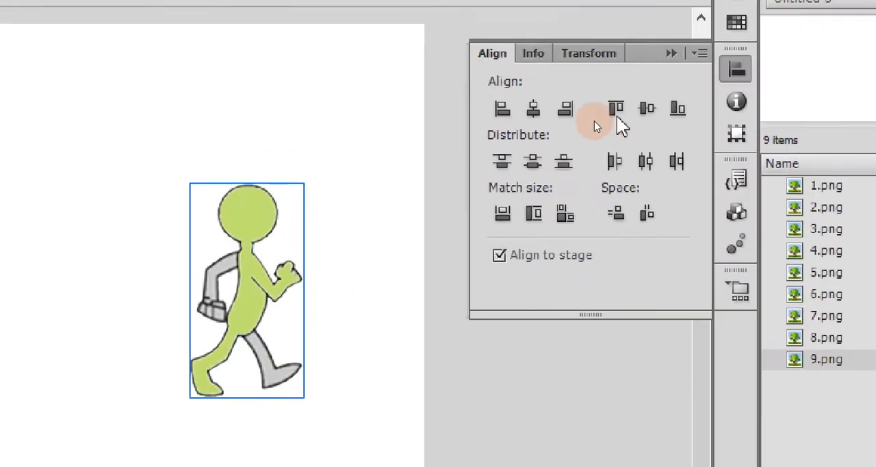
click(560, 97)
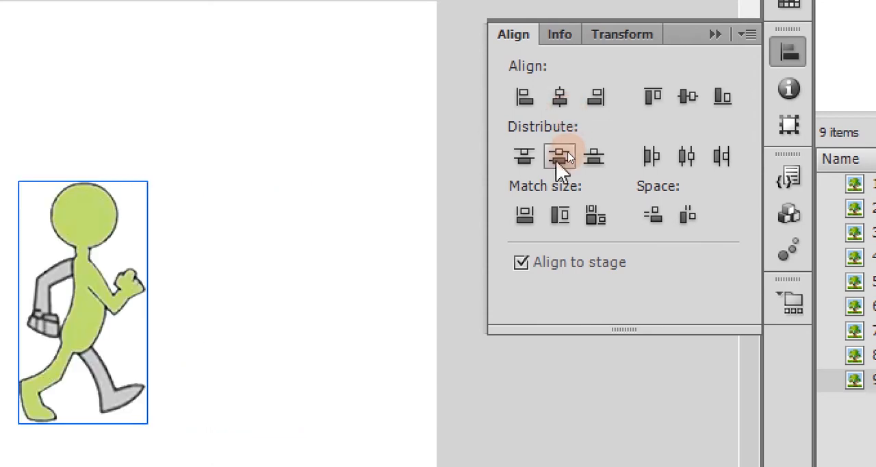
click(559, 157)
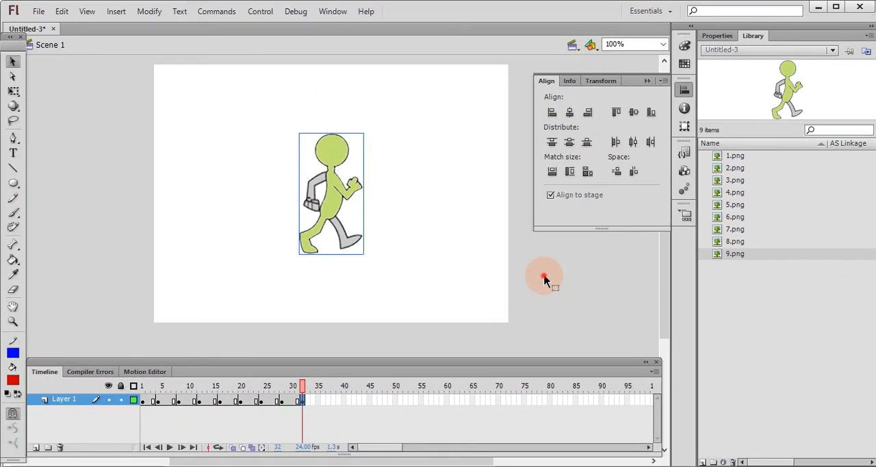
click(510, 384)
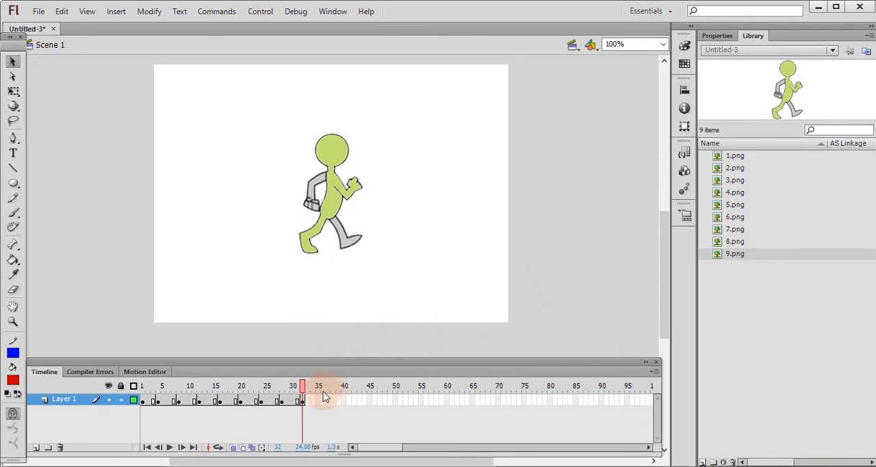
Scrub the playhead back to frame 1, and preview the walk animation with Test Movie before closing the preview window.
drag(306, 393, 148, 389)
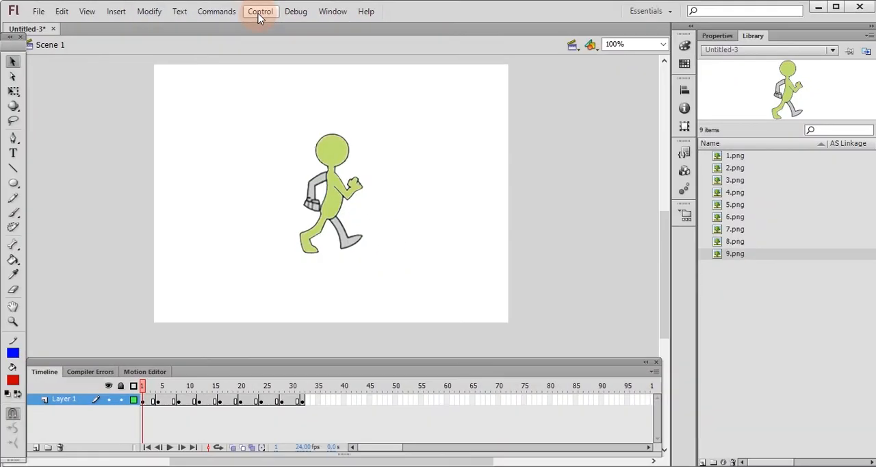
click(262, 21)
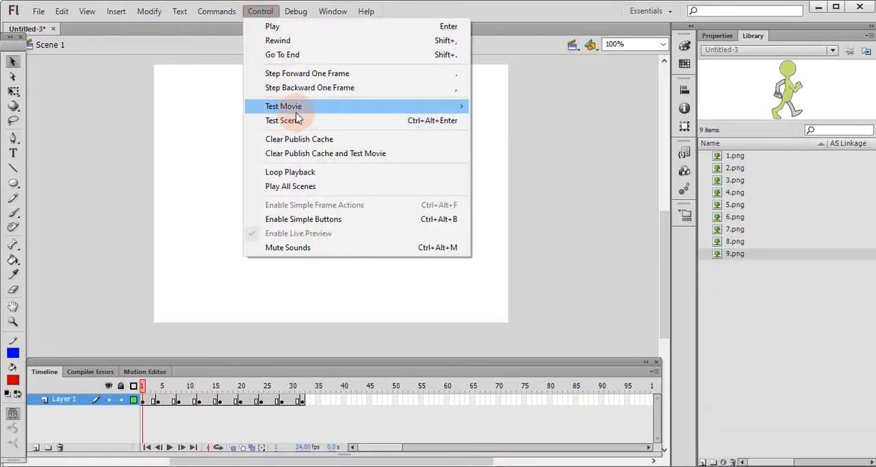
mouse_move(301, 108)
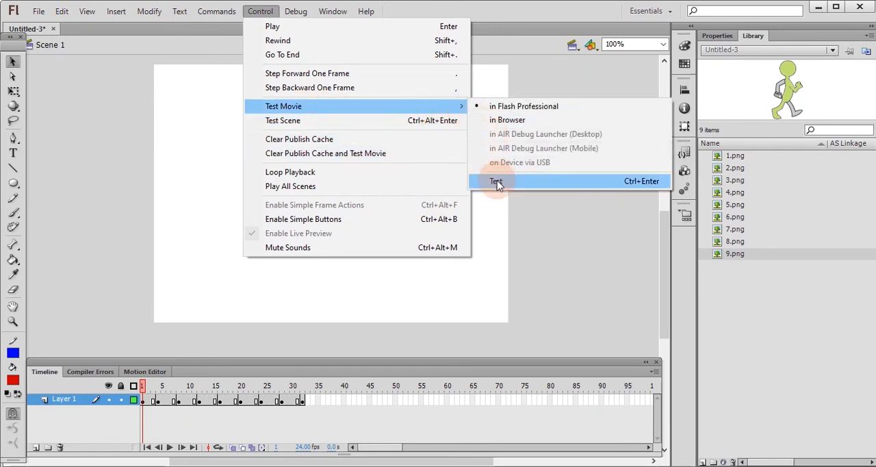
click(497, 182)
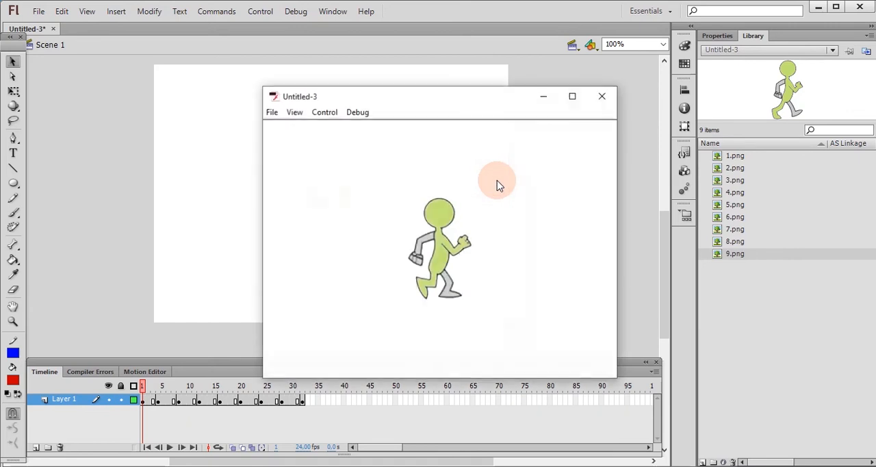
drag(484, 99, 373, 82)
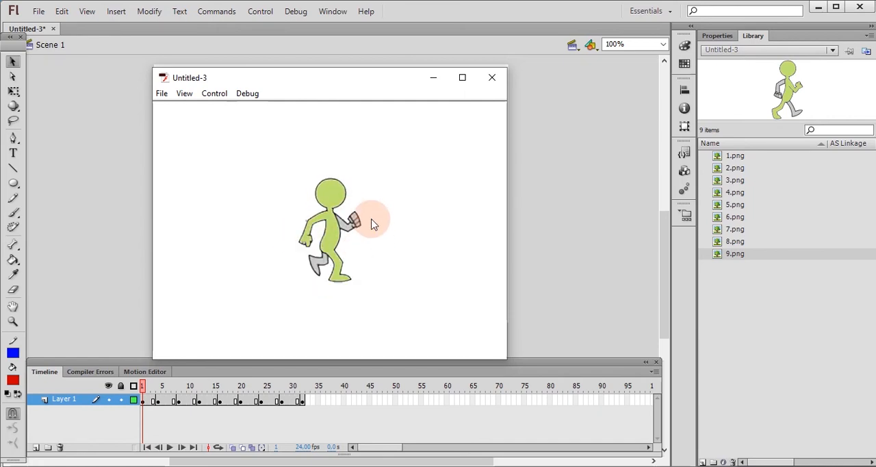
click(494, 79)
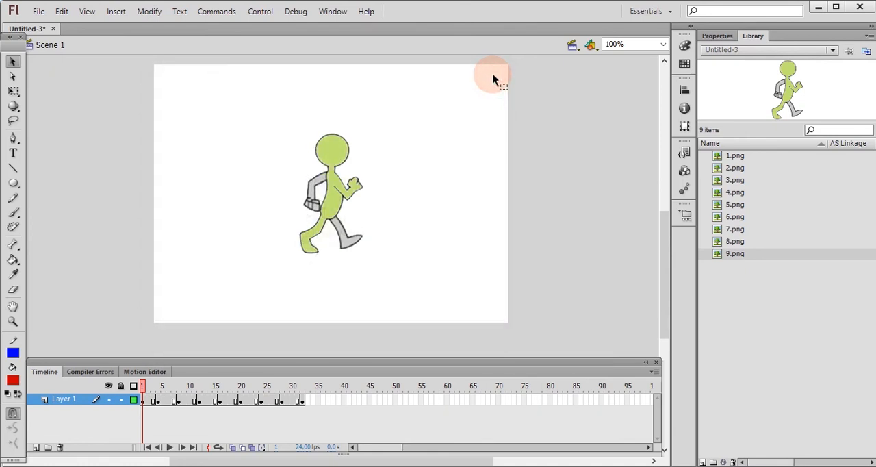
Set the document's frame rate to 48 fps.
click(303, 447)
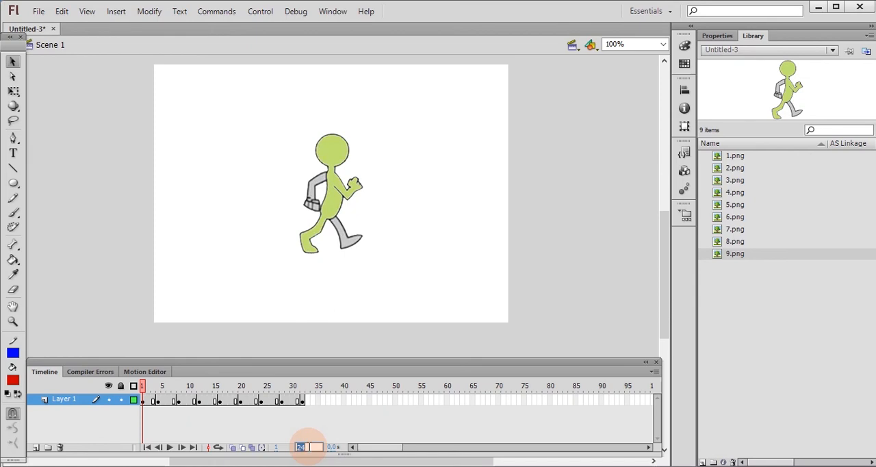
text(4)
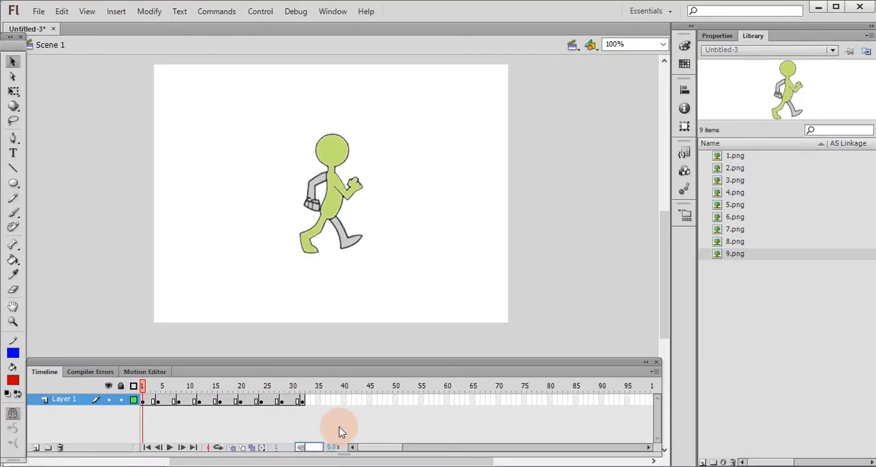
key(Return)
Preview the walk animation at 48 fps with Test Movie and close the preview window.
click(252, 17)
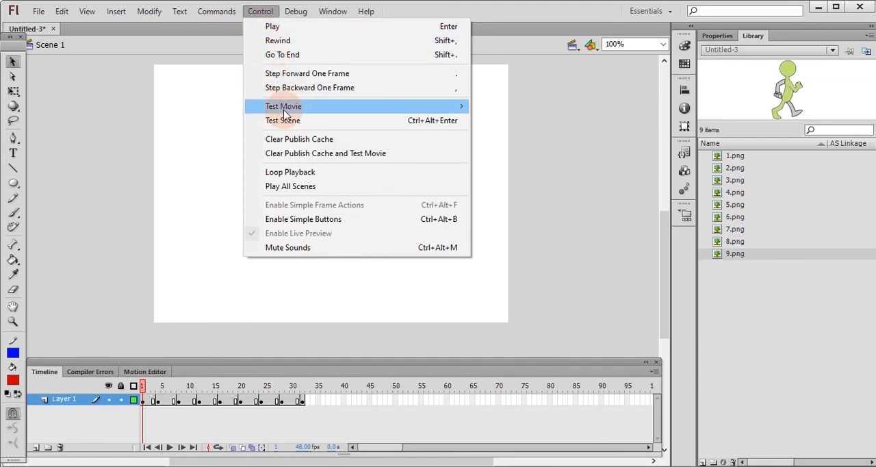
mouse_move(286, 114)
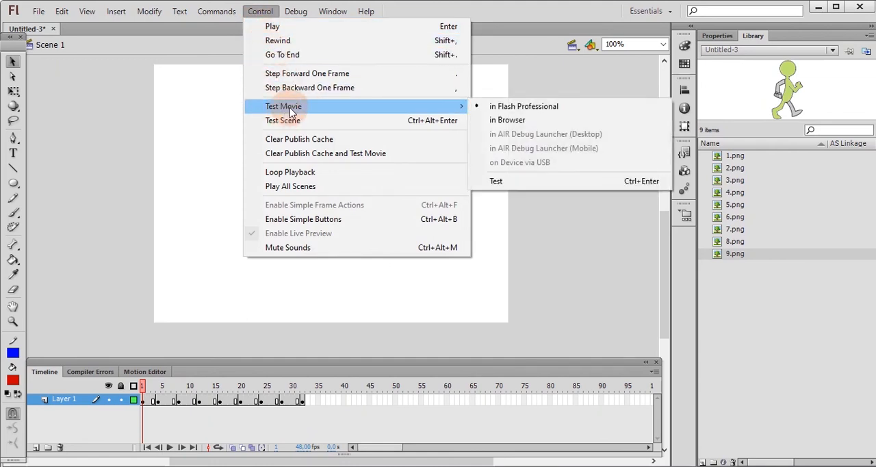
click(507, 186)
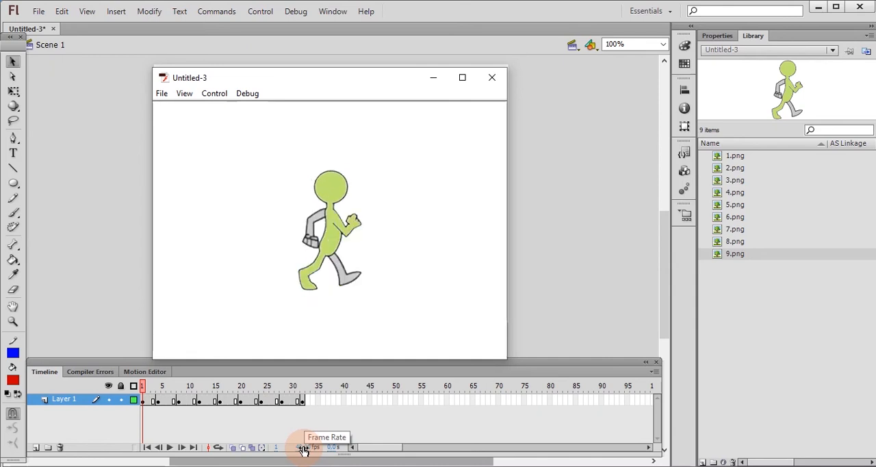
drag(303, 449, 314, 449)
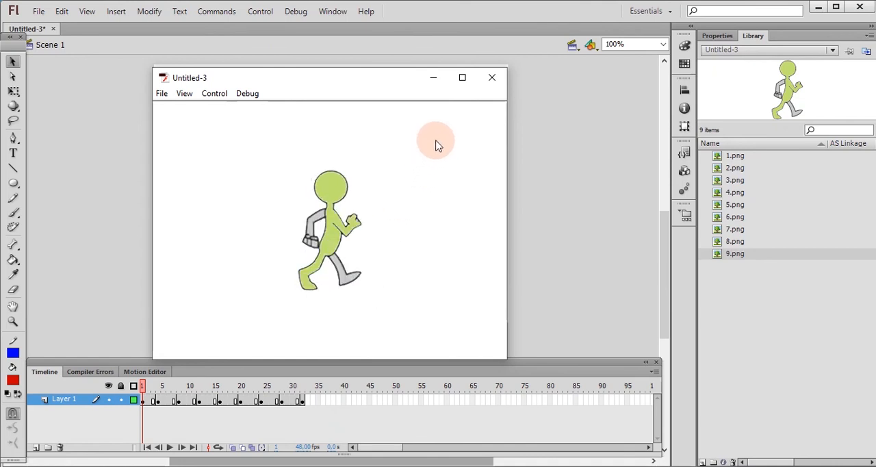
click(493, 77)
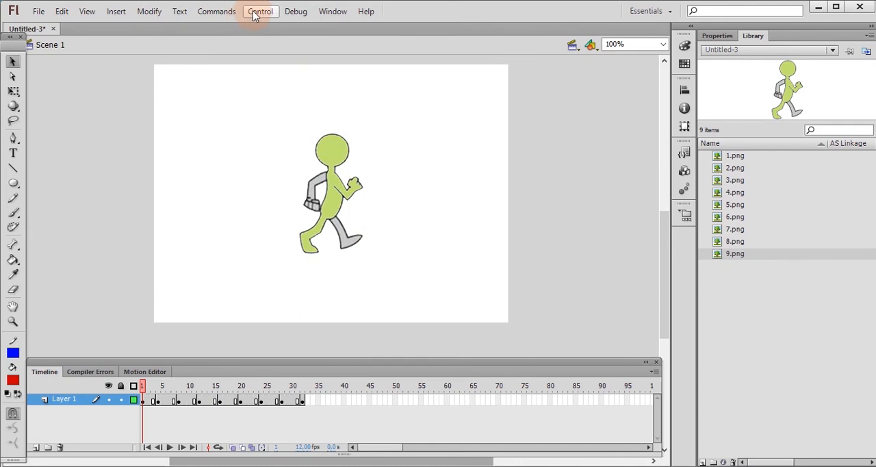
Preview the walk animation at 12 fps with Test Movie and close the preview window.
click(255, 13)
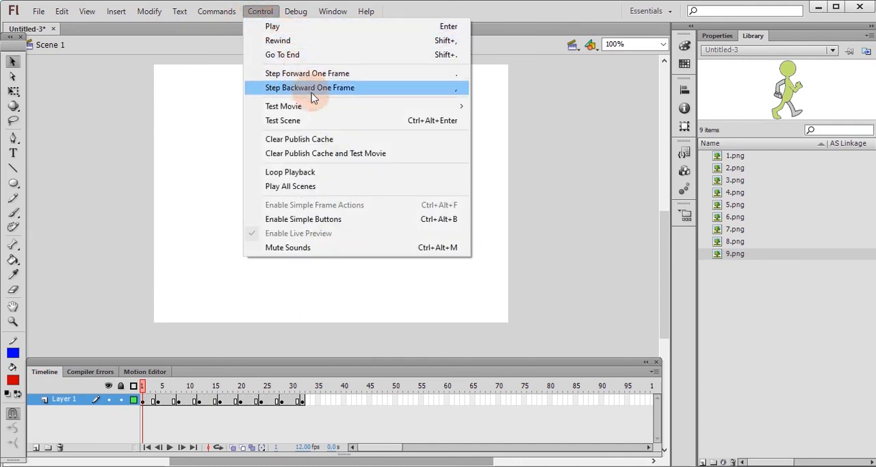
mouse_move(364, 108)
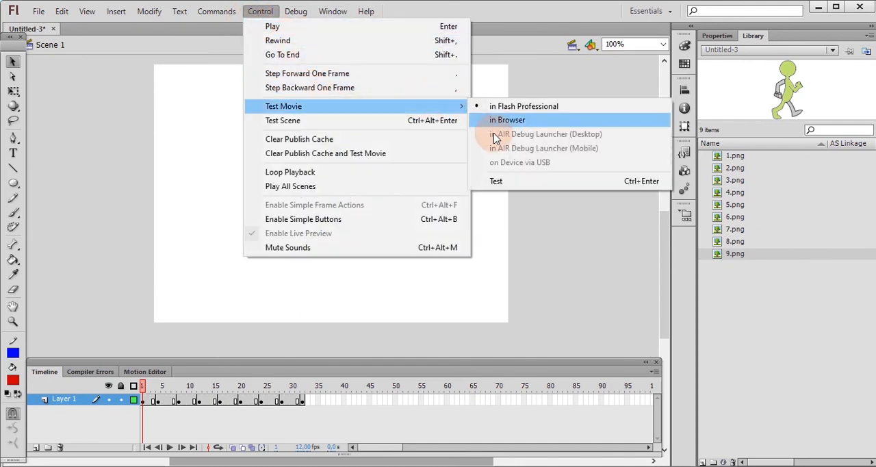
click(504, 186)
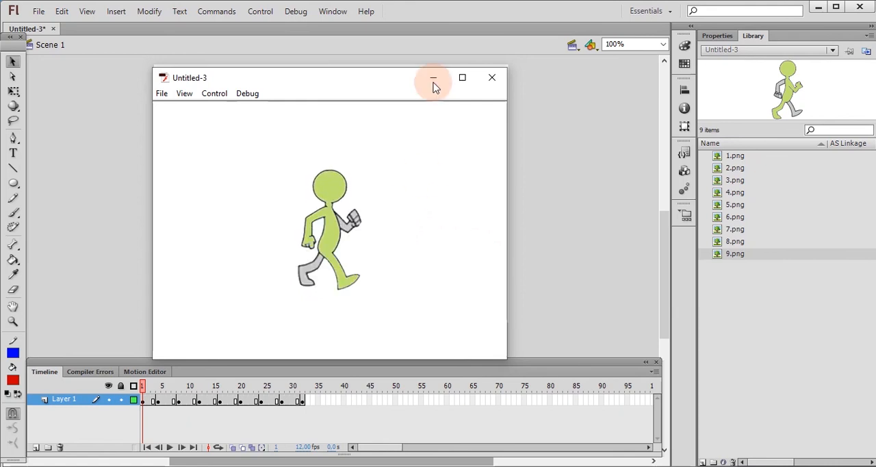
click(493, 78)
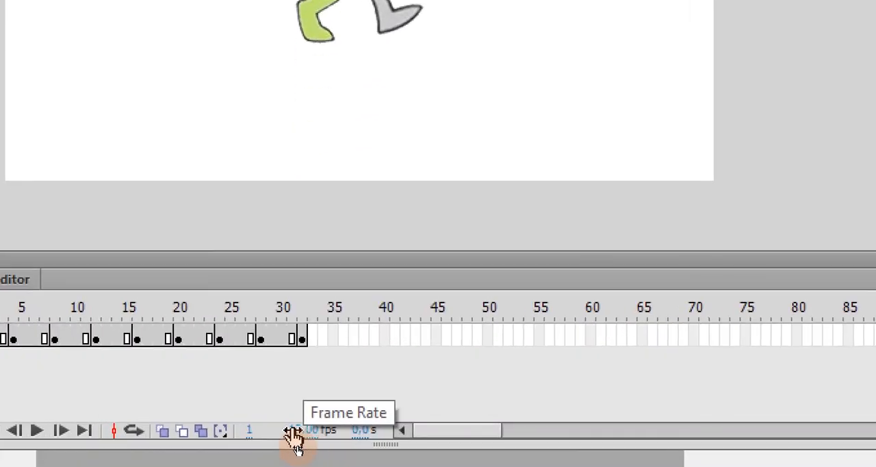
Set the document's frame rate to 24 fps and run Test Movie to preview the walk animation at that speed.
click(300, 431)
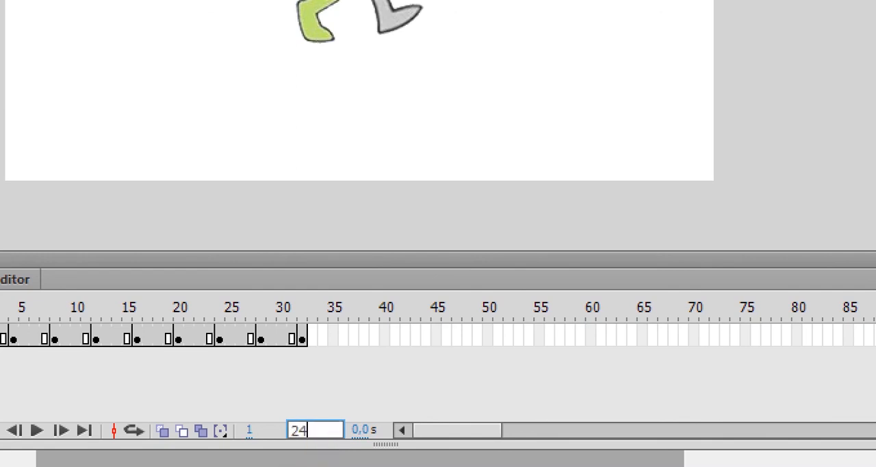
drag(368, 363, 384, 327)
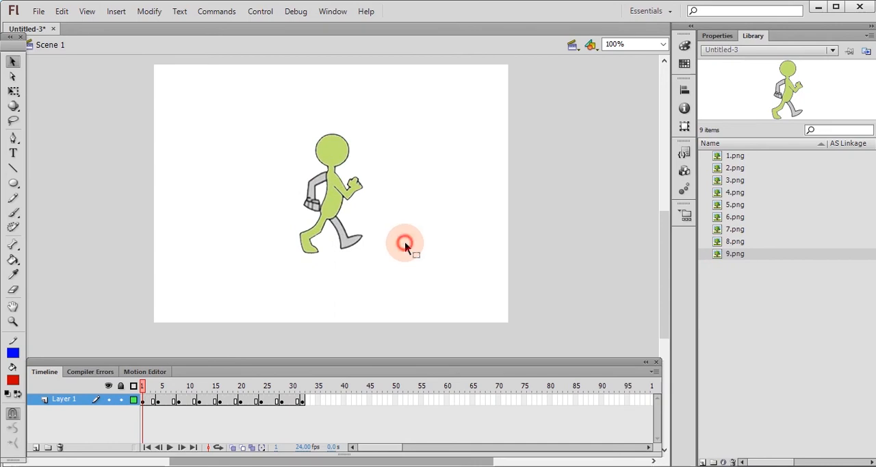
click(259, 11)
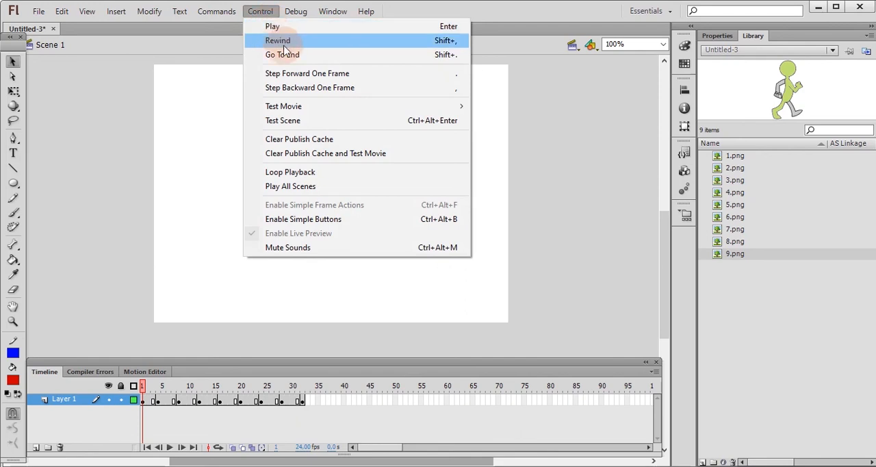
mouse_move(351, 110)
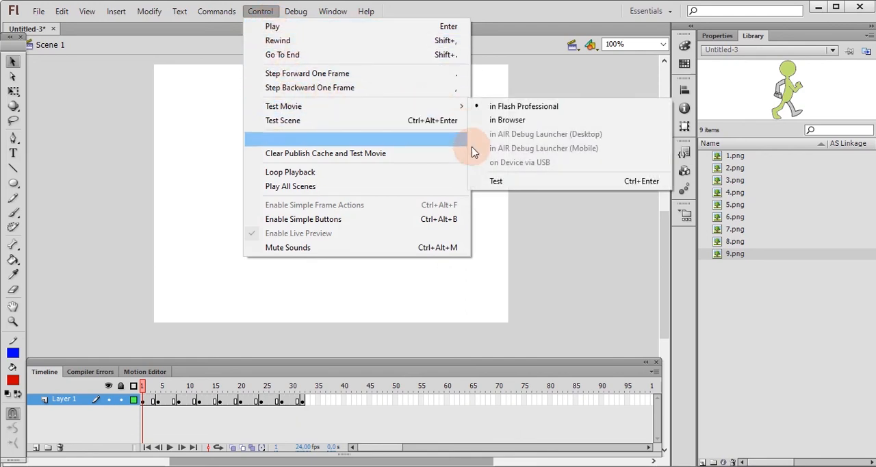
click(501, 184)
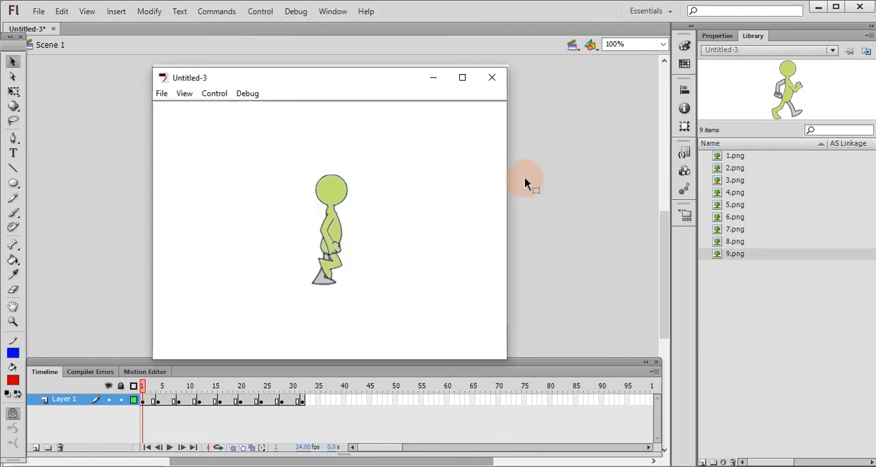